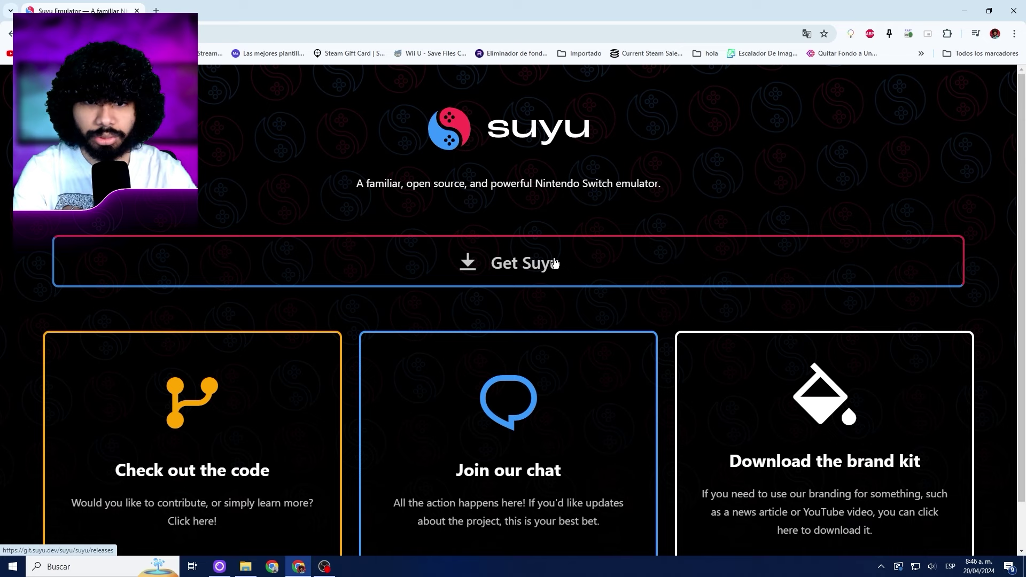
- Download the suyu-windows-mingw-20240410-0de49070e4.tar.xz build of Suyu and extract it on the desktop
click(721, 283)
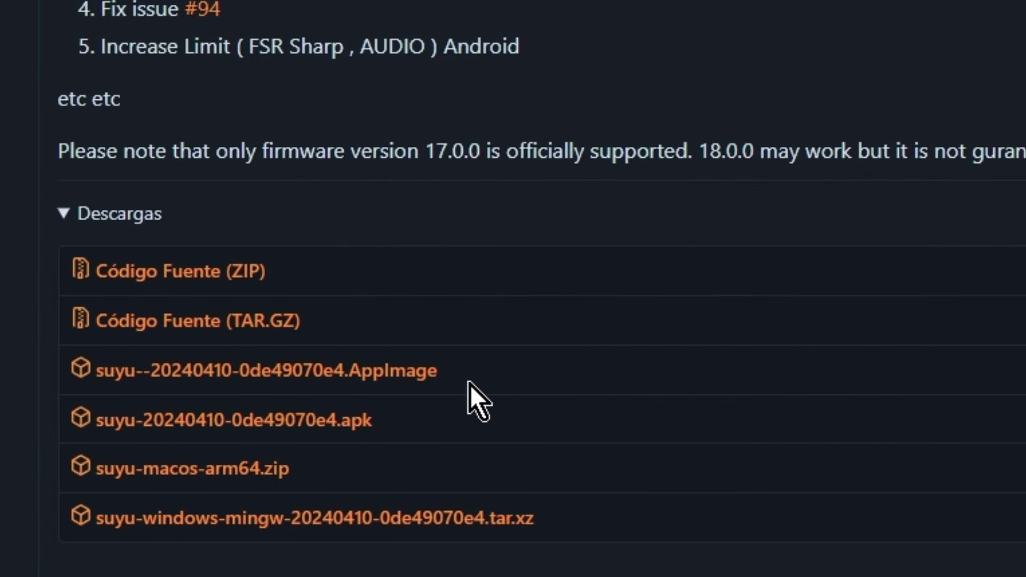
click(262, 524)
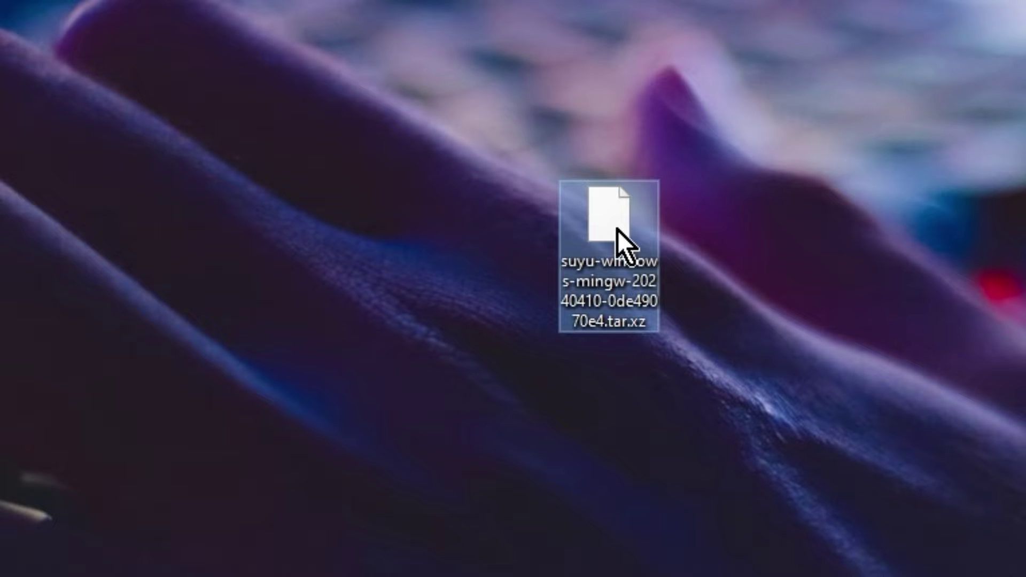
right_click(511, 239)
click(333, 445)
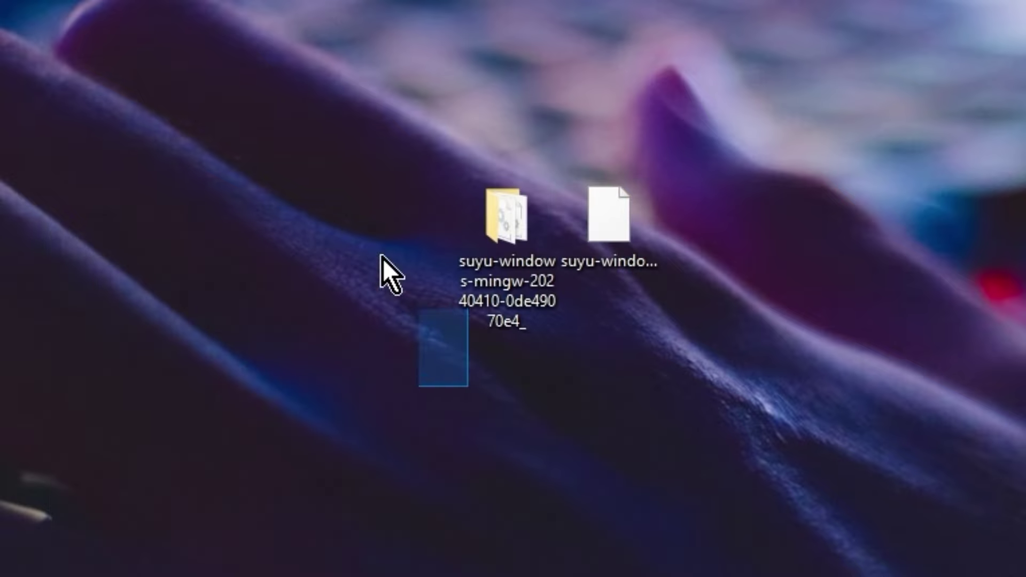
- Move the downloaded tar.xz archive to the recycle bin and open the extracted suyu folder
drag(418, 308, 556, 385)
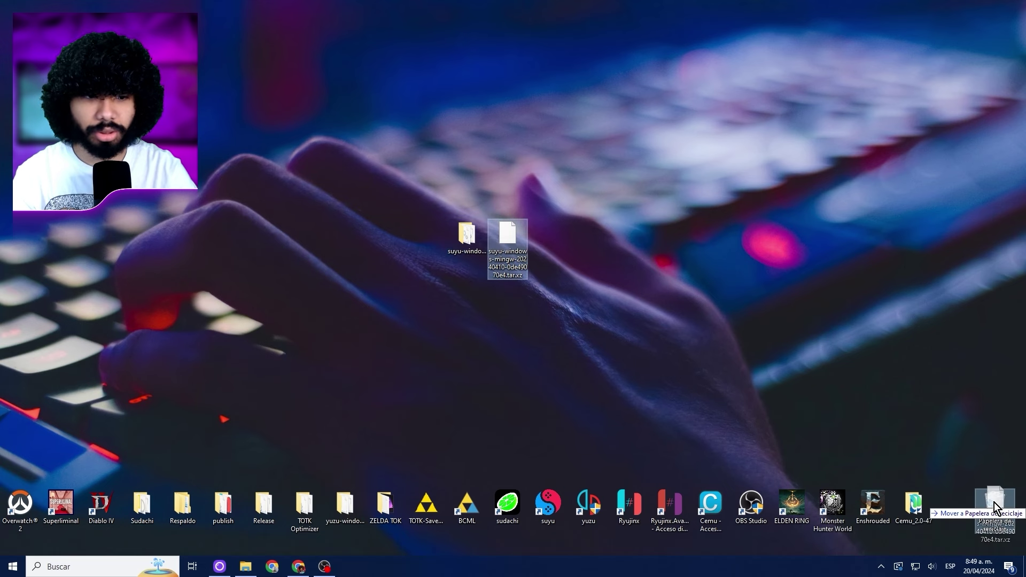
double_click(465, 235)
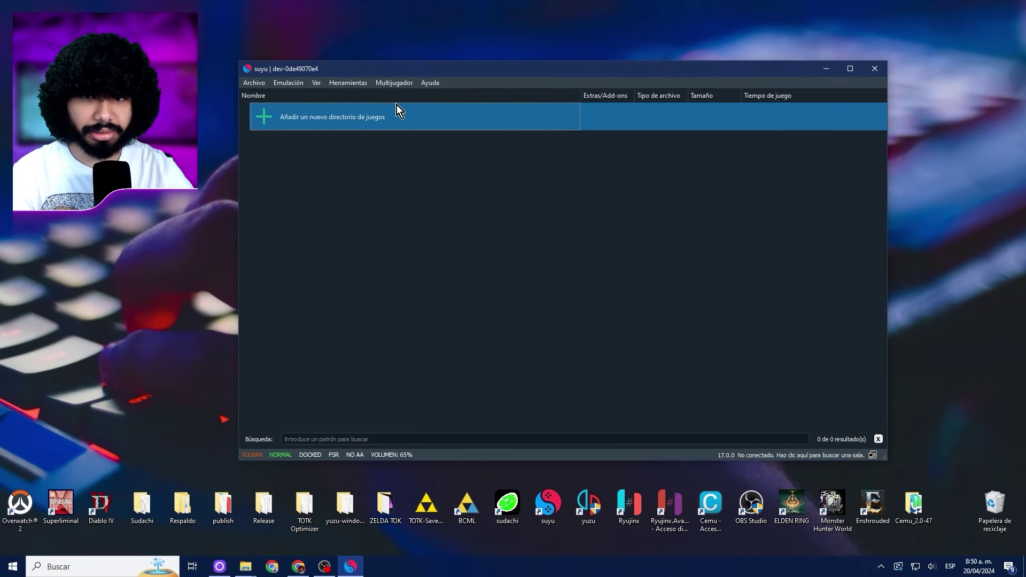
- Add the "yuzu juegos" folder on drive E: as a new game directory and launch a game from the list
double_click(385, 118)
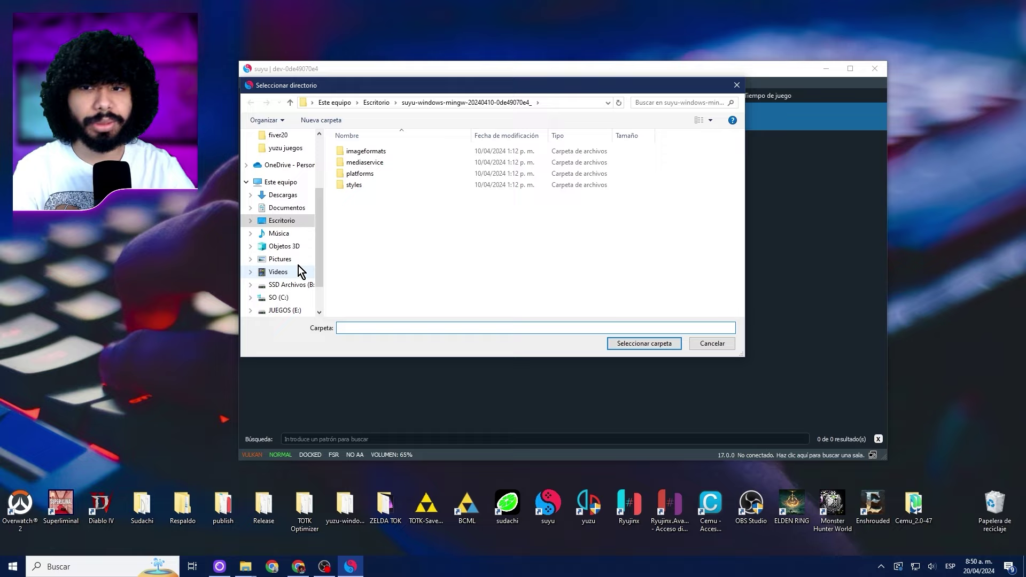
click(288, 148)
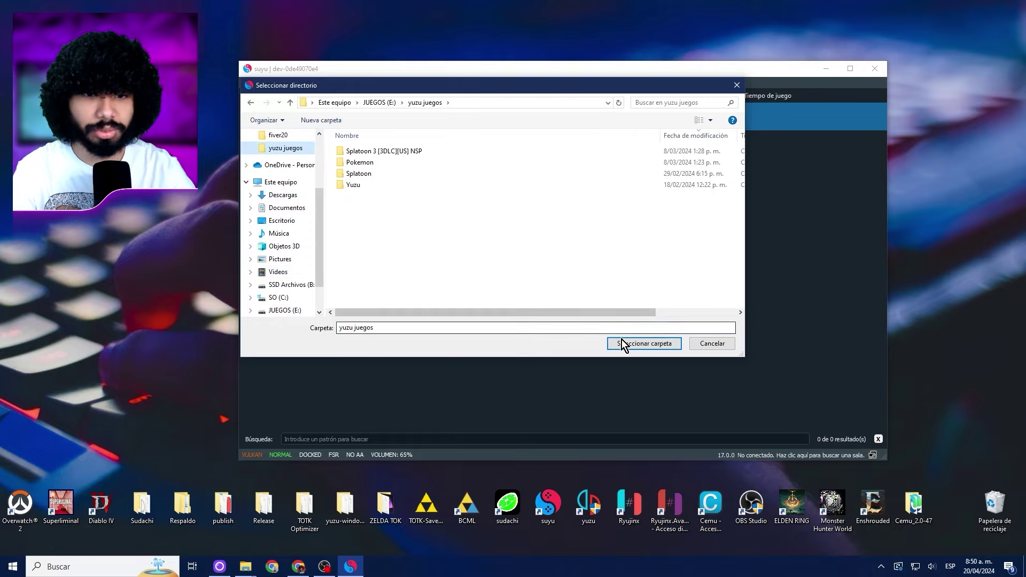
click(644, 343)
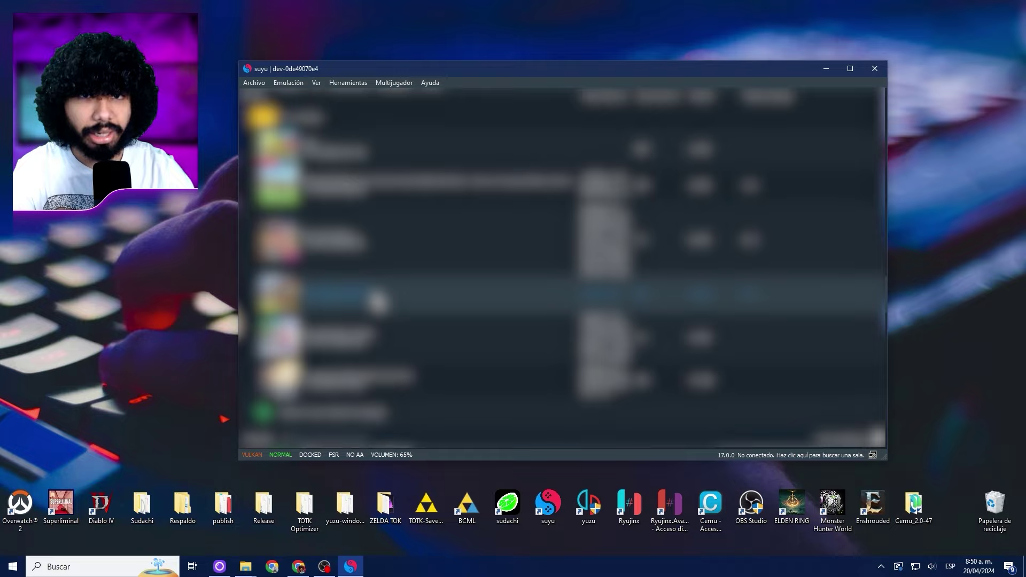
double_click(367, 301)
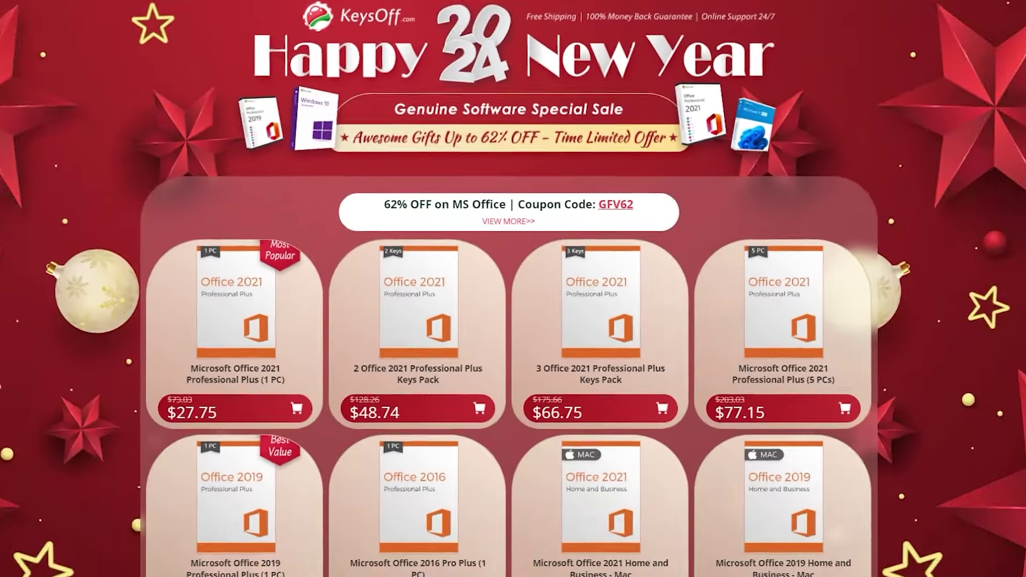
- Look through the KeysOff sale page and highlight the MS Office offer line with coupon code GFV62
scroll(1018, 205, down, 7)
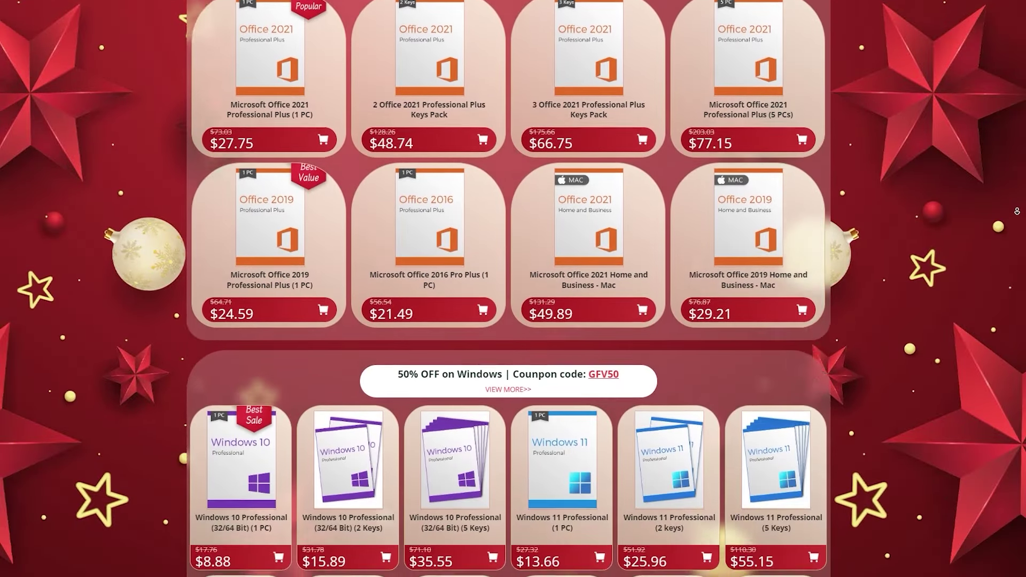
scroll(508, 289, down, 2)
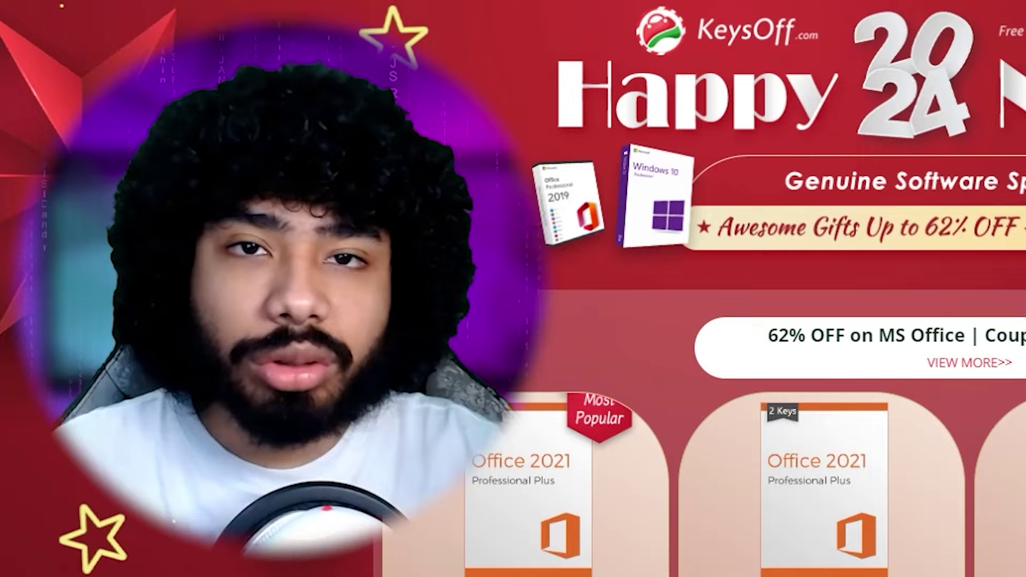
scroll(514, 289, down, 6)
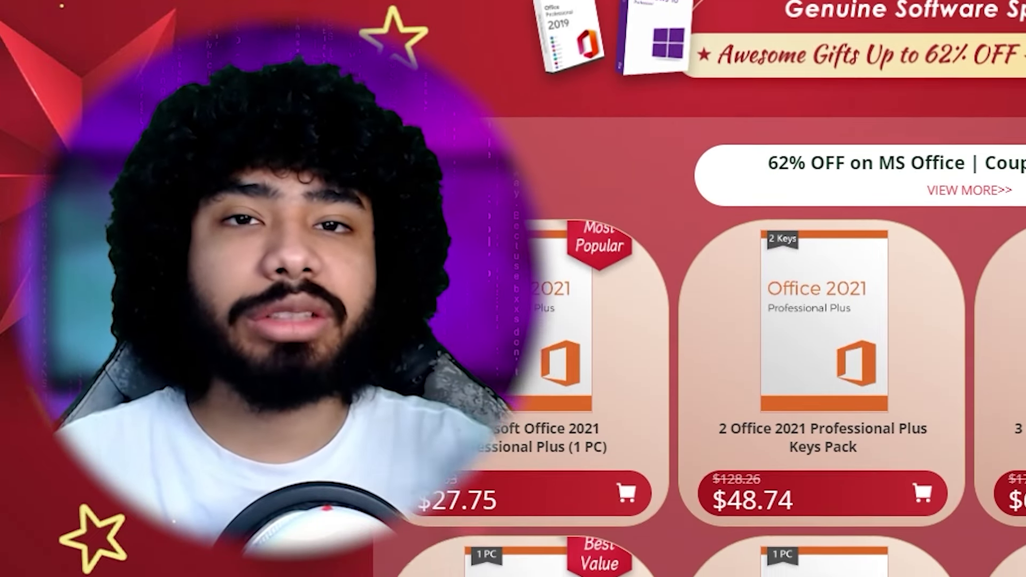
scroll(513, 289, down, 8)
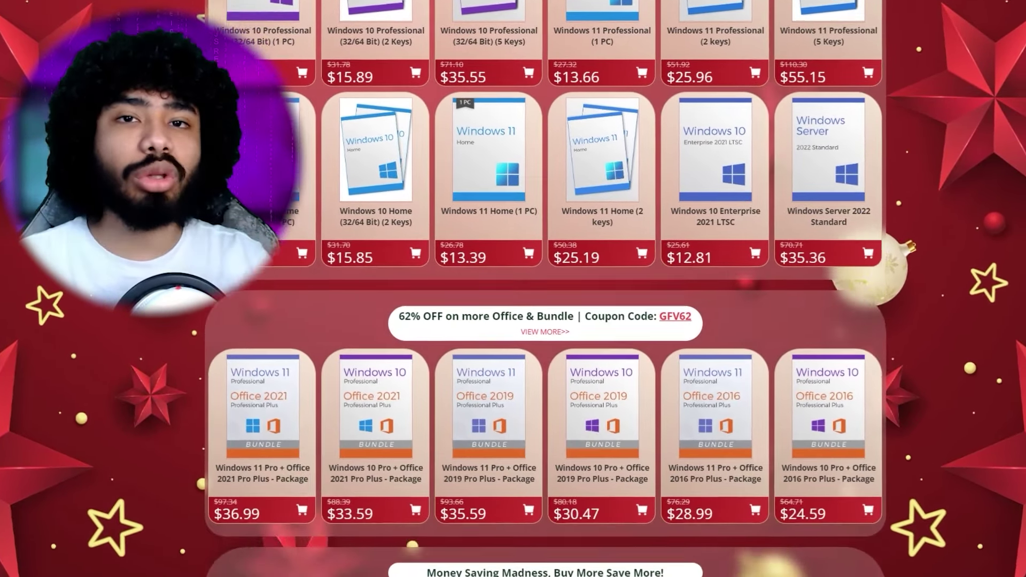
scroll(514, 288, down, 10)
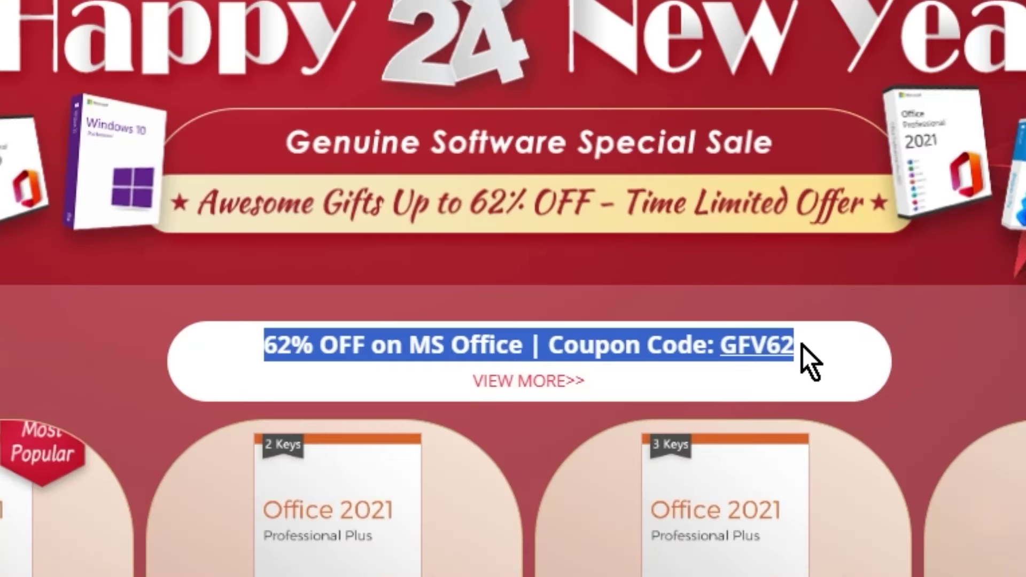
click(625, 199)
drag(300, 353, 258, 374)
click(318, 378)
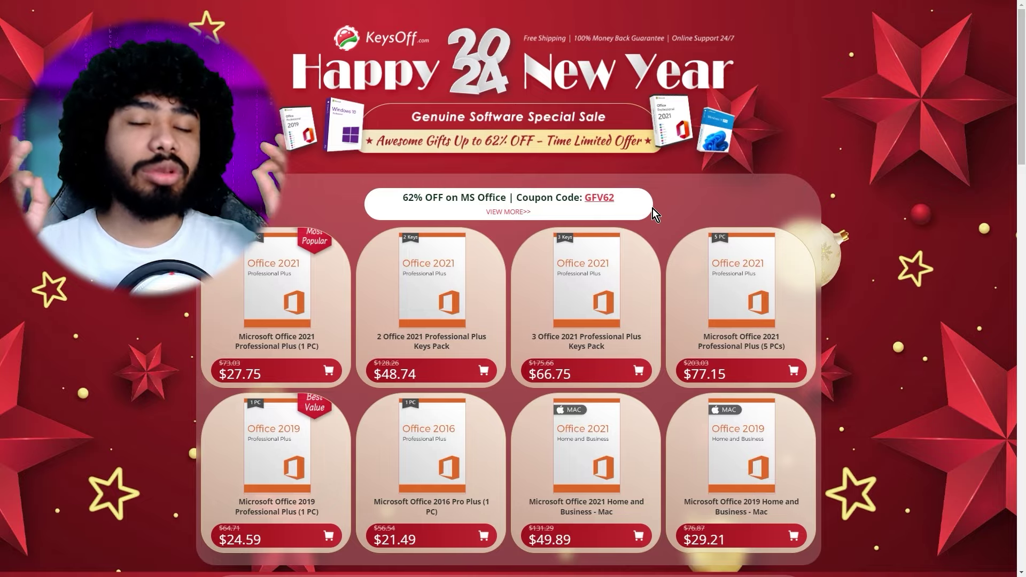
- Examine the Windows offers on the sale page and highlight the line with coupon code GFV50
scroll(666, 210, down, 2)
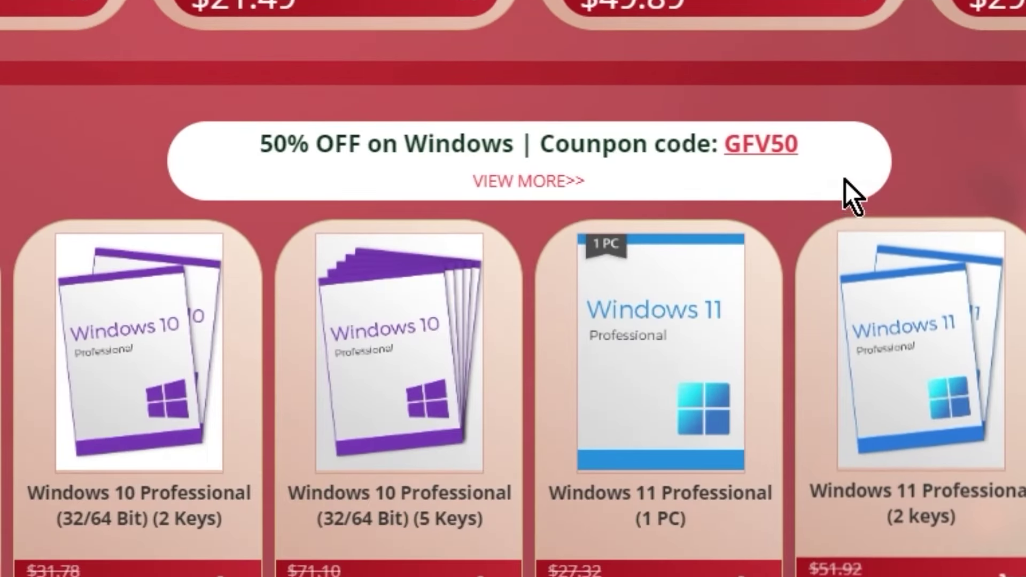
drag(812, 307, 460, 293)
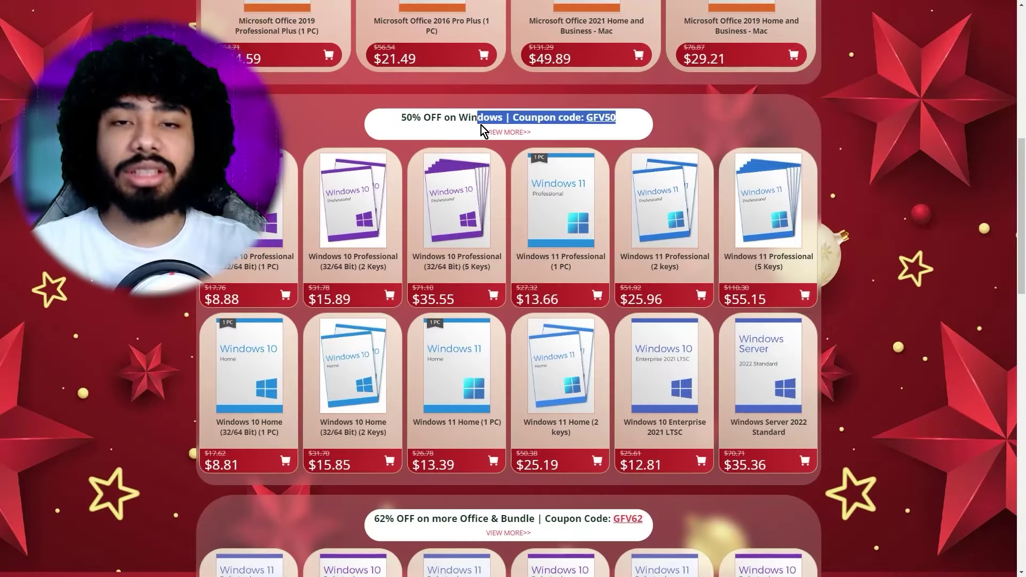
scroll(431, 133, up, 1)
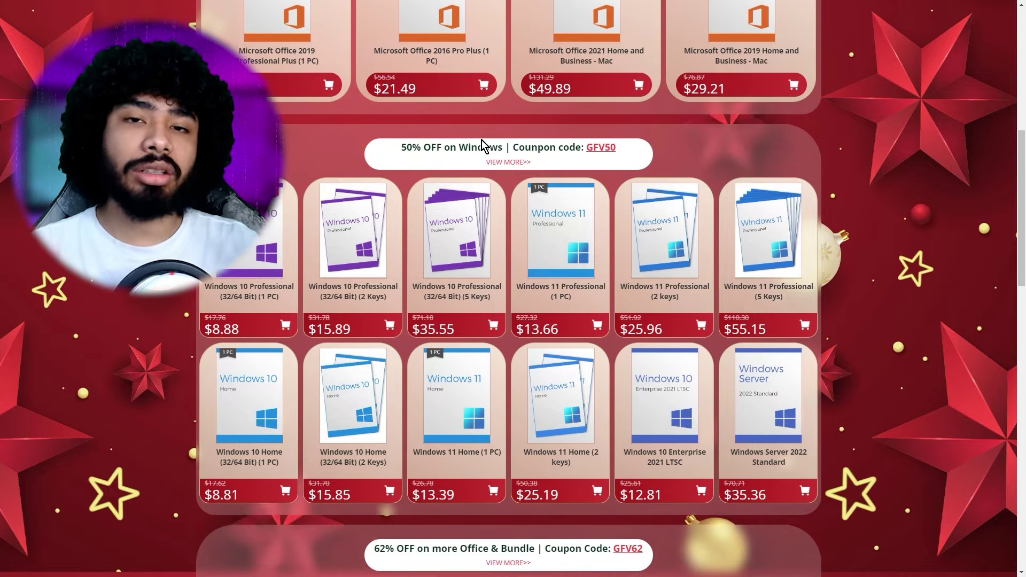
drag(526, 160, 531, 182)
scroll(531, 182, down, 3)
scroll(290, 204, up, 5)
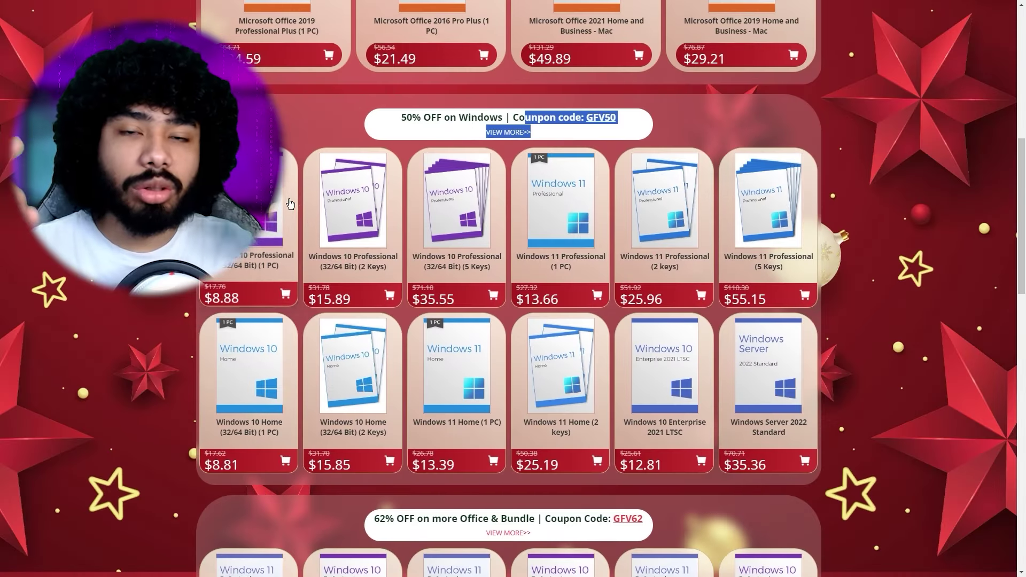
scroll(301, 268, down, 1)
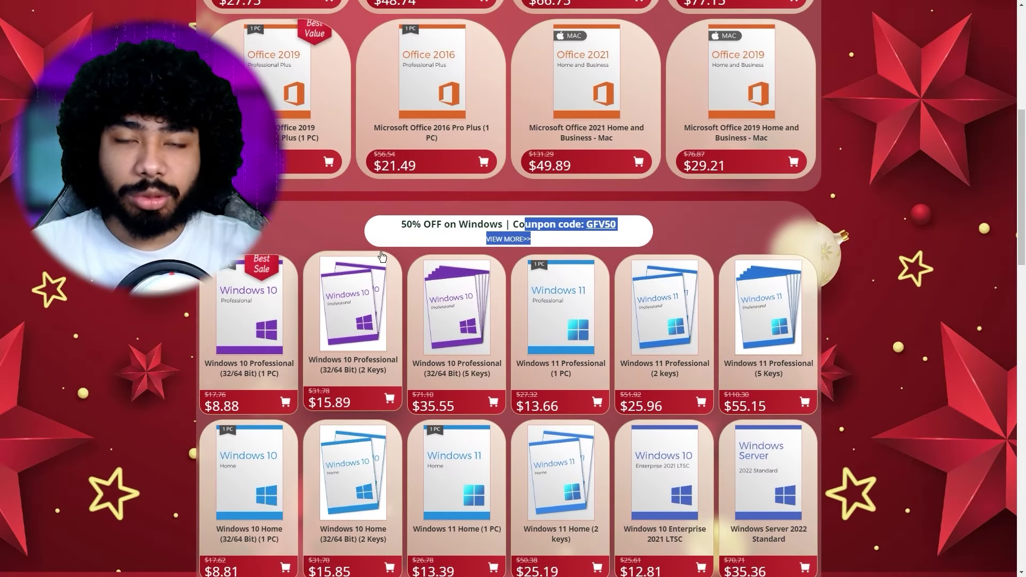
- Open the Windows 10 Professional (32/64 Bit) (1 PC) offer and continue its checkout with the "Registro" option
click(258, 312)
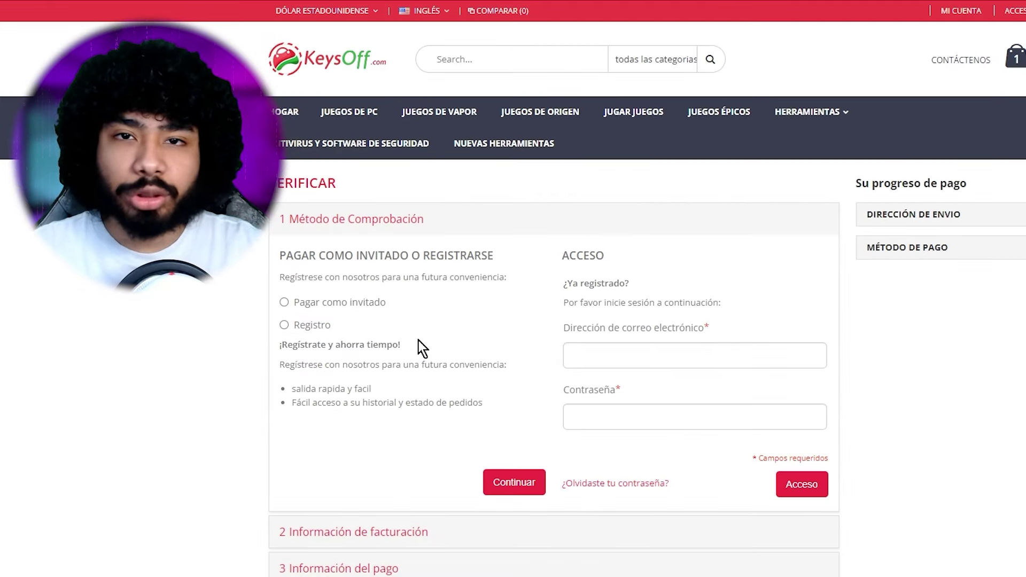
click(308, 329)
click(526, 479)
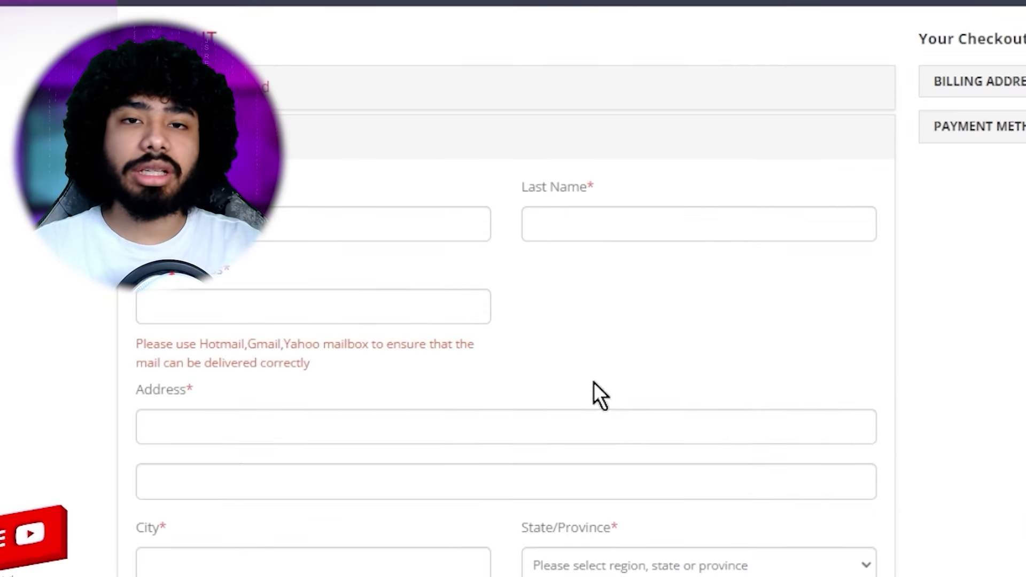
scroll(593, 382, down, 5)
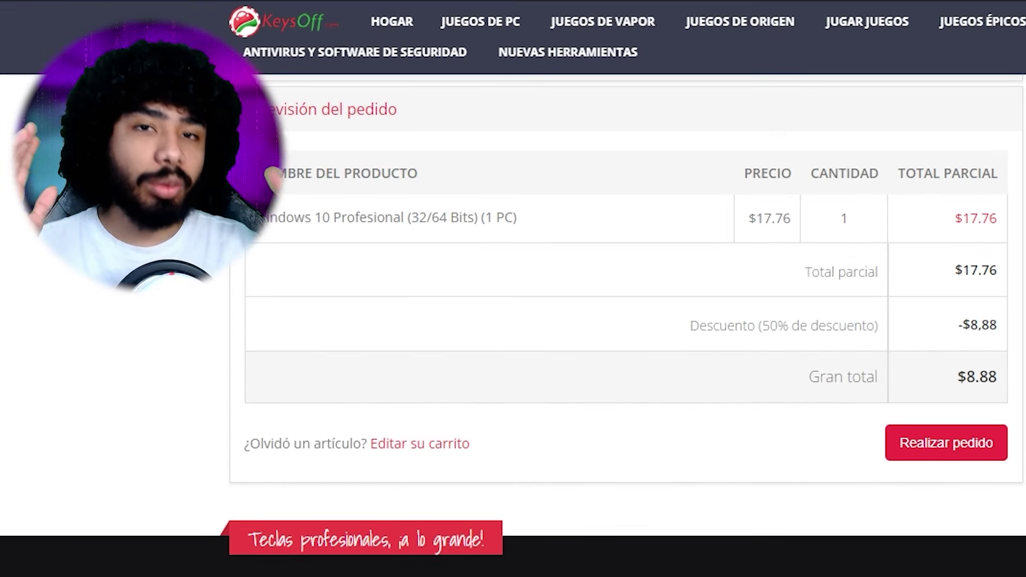
- Proceed from the checkout's Cwalletco payment option to choosing a payment method for the order
scroll(947, 546, up, 2)
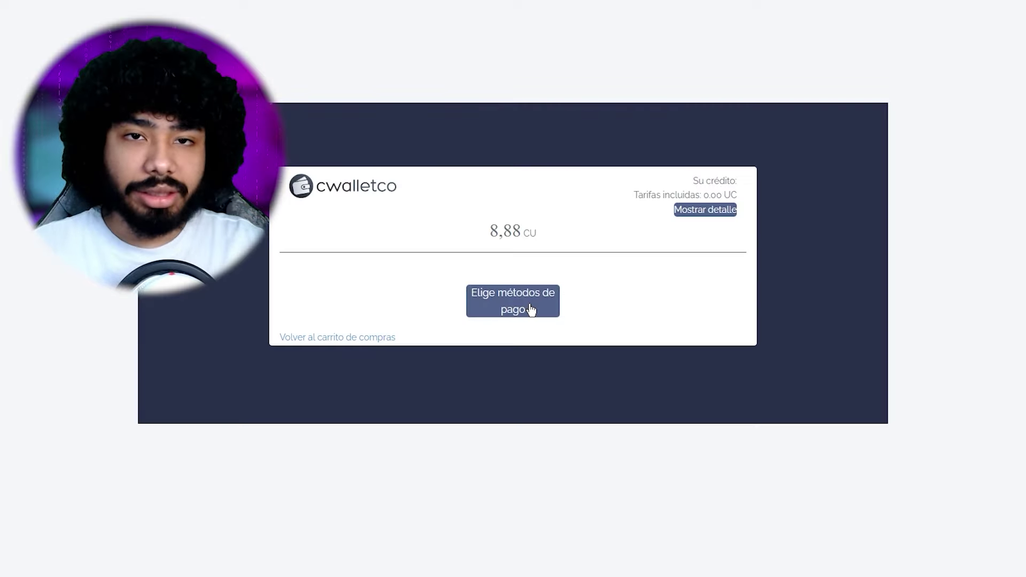
click(532, 306)
click(526, 310)
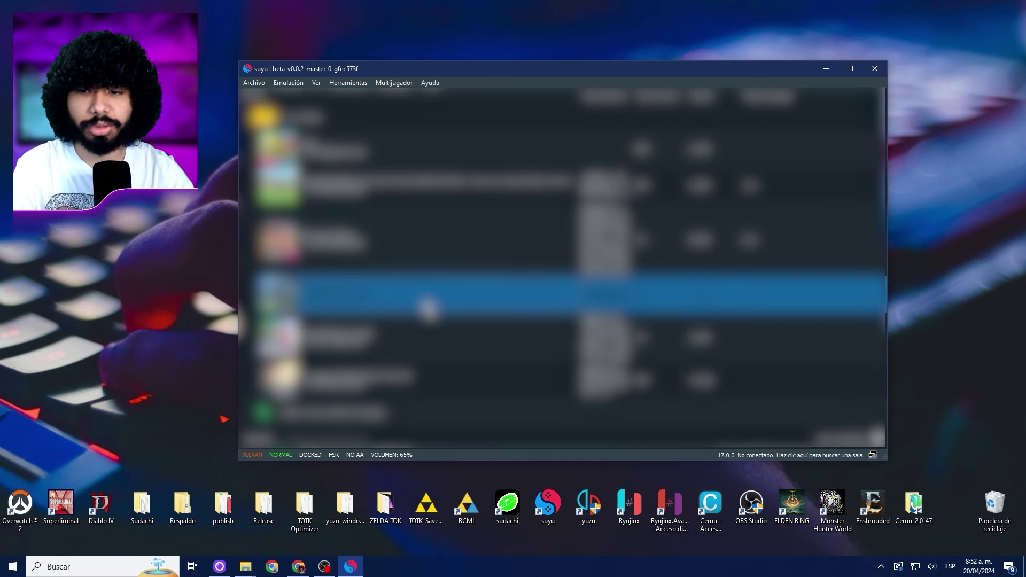
- Open the highlighted game's properties in suyu and use Latin American Spanish as its system language
right_click(460, 303)
click(497, 432)
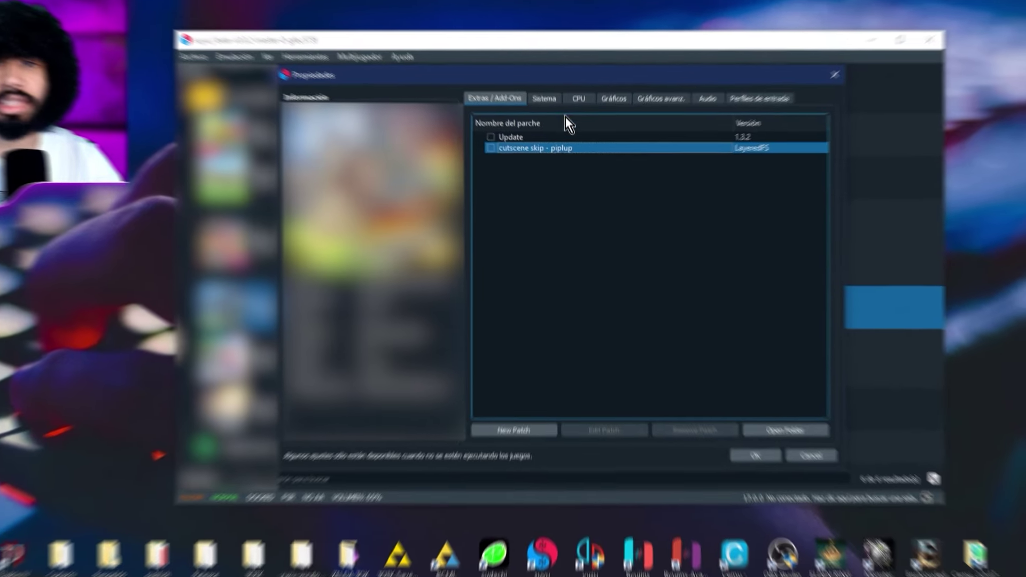
click(534, 50)
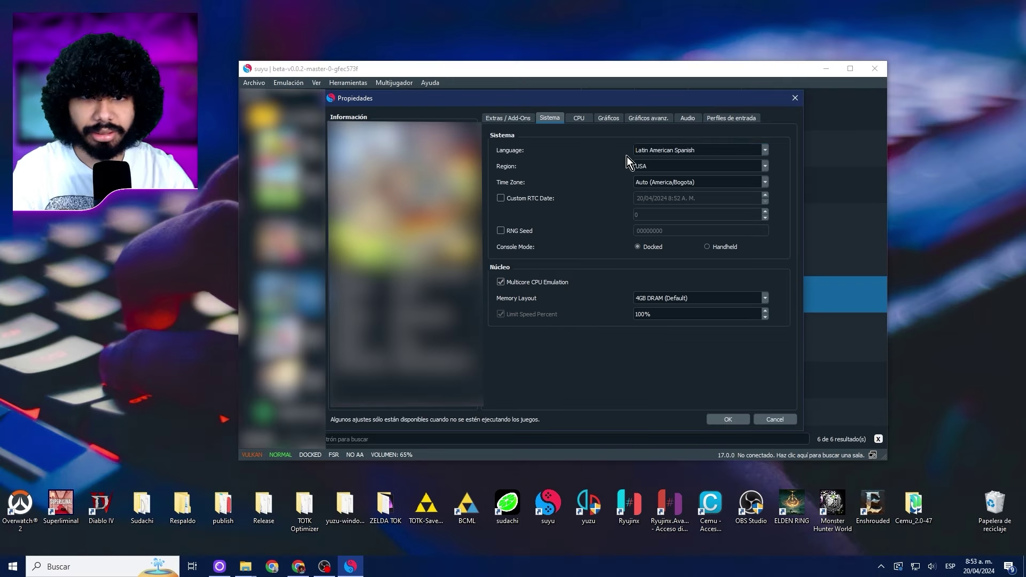
click(725, 108)
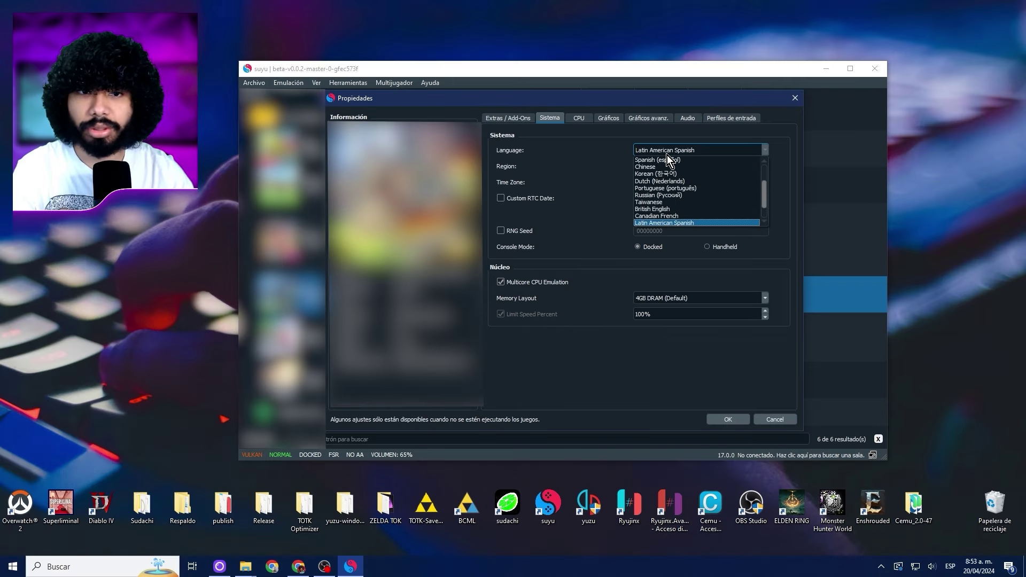
click(657, 155)
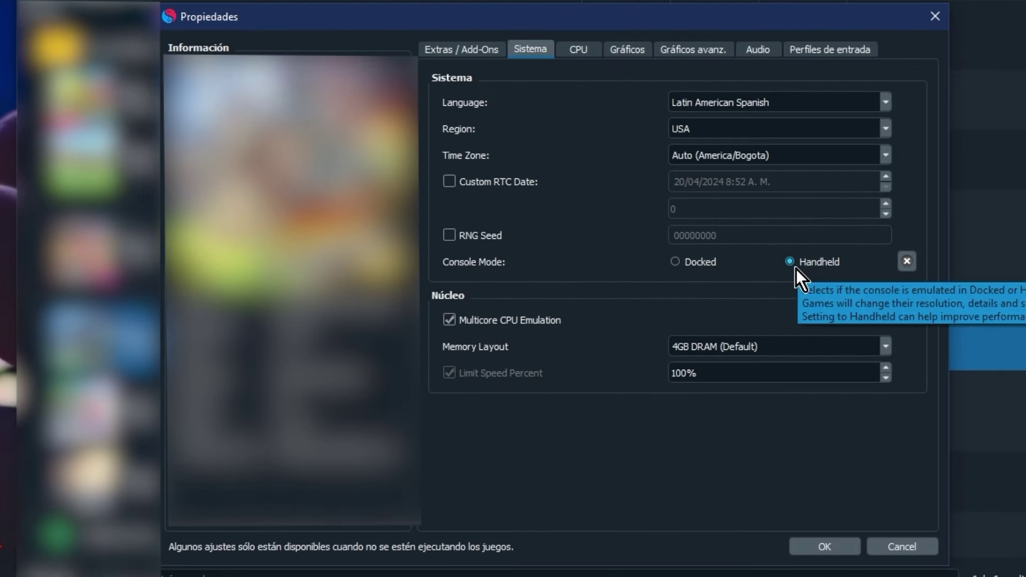
- Check the game's CPU settings and choose Vulkan as the API in its graphics settings
click(578, 49)
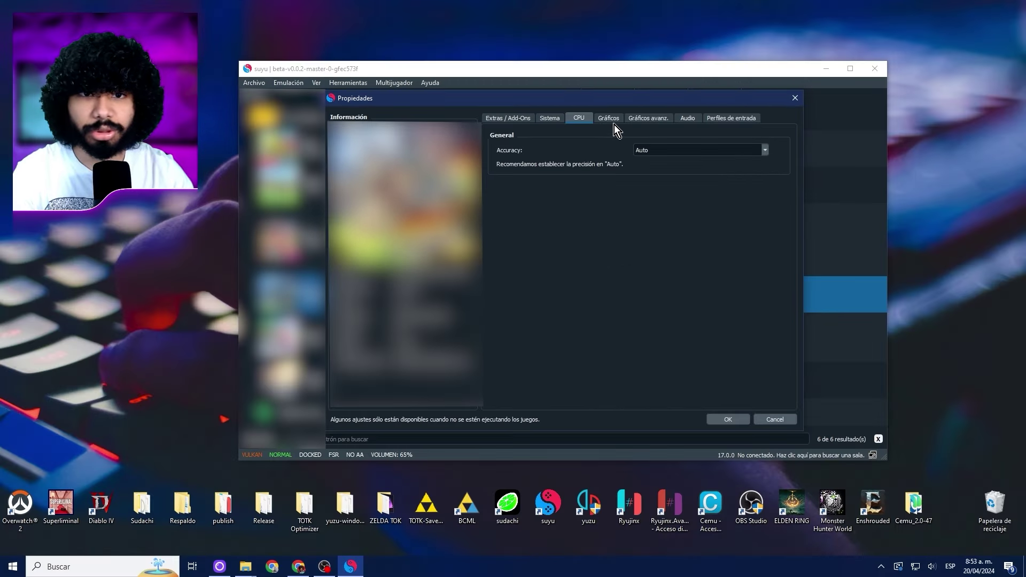
click(612, 120)
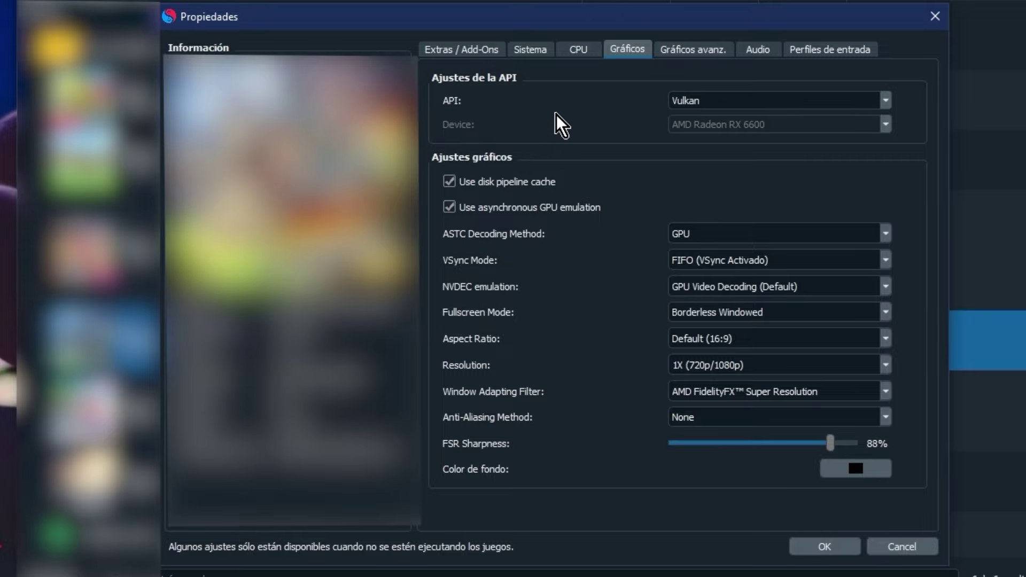
click(711, 104)
click(695, 126)
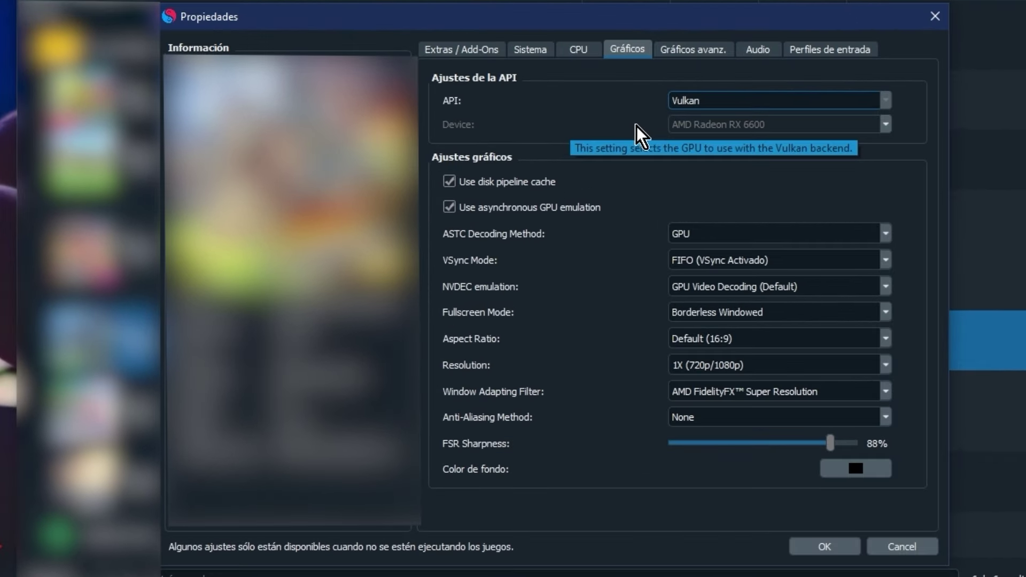
click(657, 142)
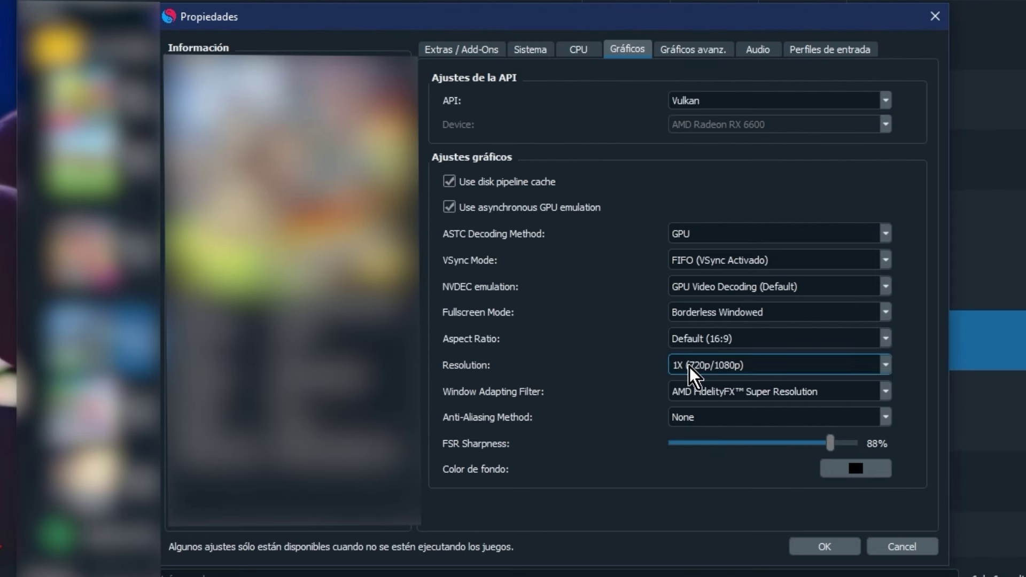
- Choose 1X (720p/1080p) as the game's resolution and AMD FidelityFX Super Resolution as its window adapting filter
click(653, 310)
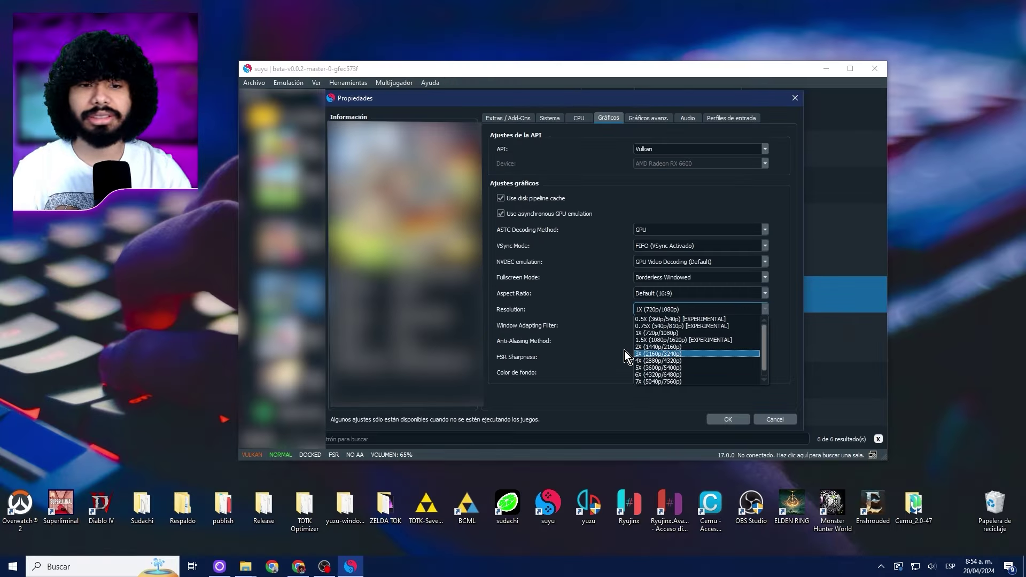
click(606, 387)
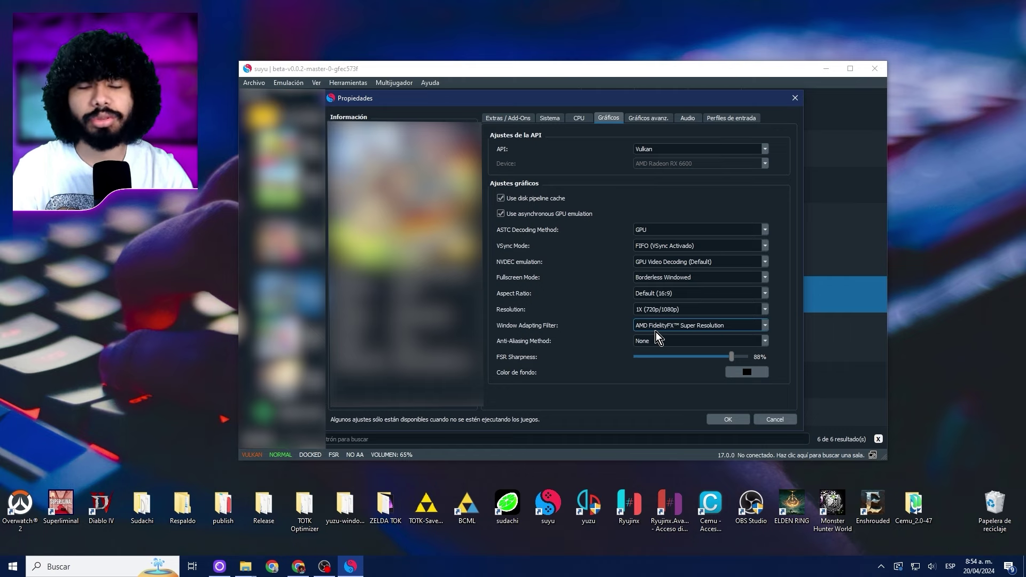
click(695, 325)
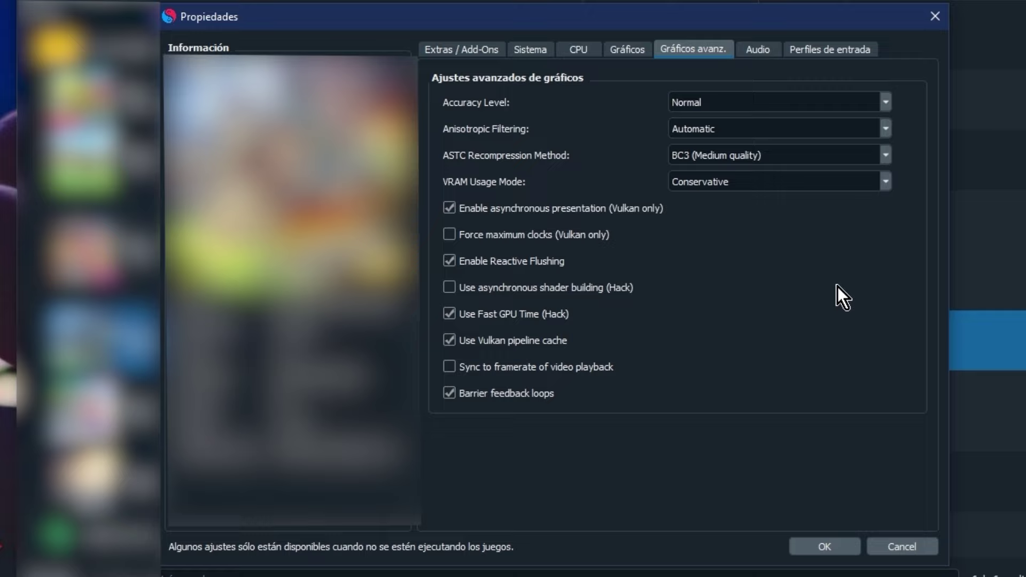
- Keep BC3 (Medium quality) as the game's ASTC recompression method, enable syncing to video playback framerate and save the properties
click(739, 160)
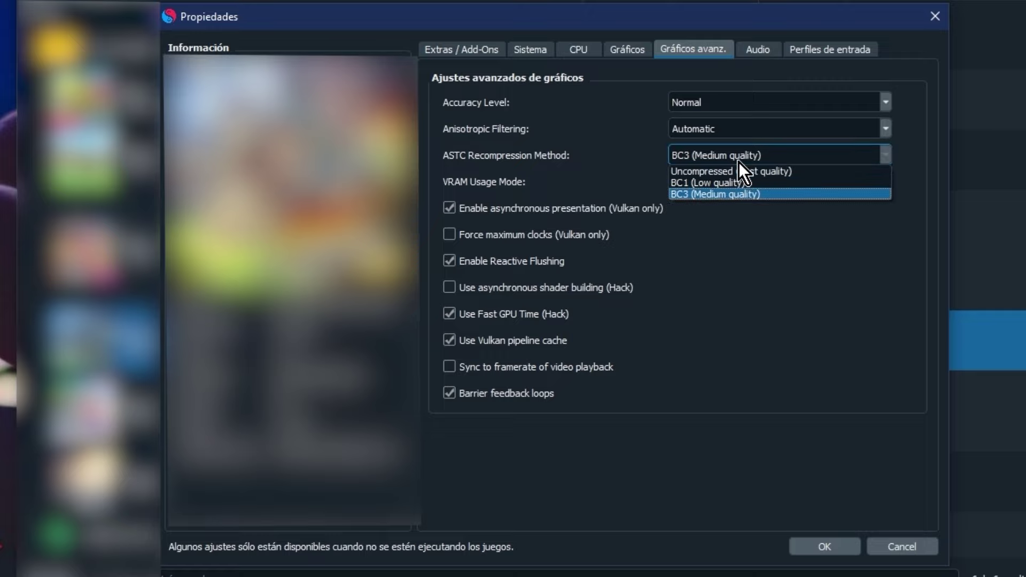
click(781, 203)
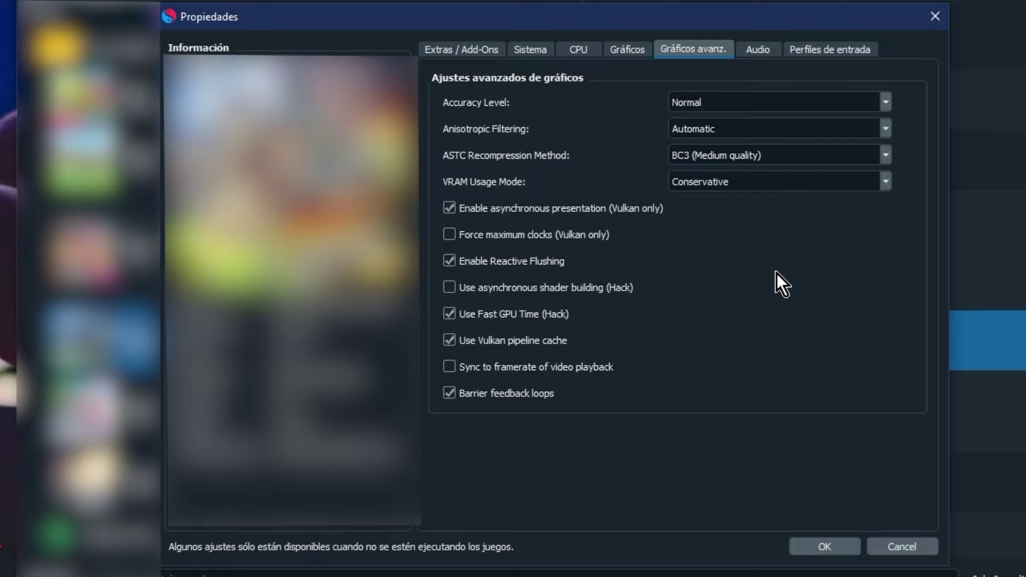
click(755, 159)
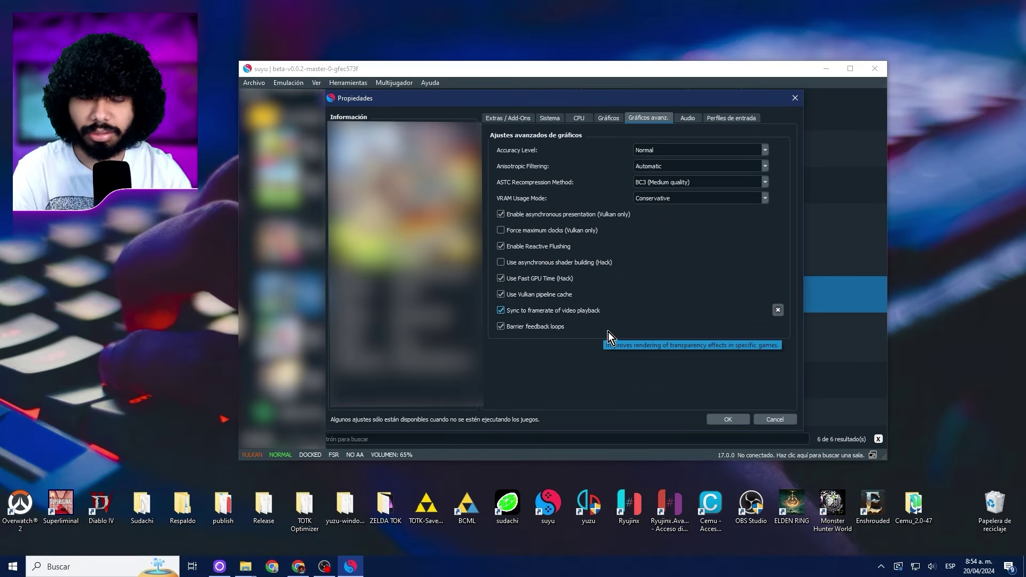
click(733, 421)
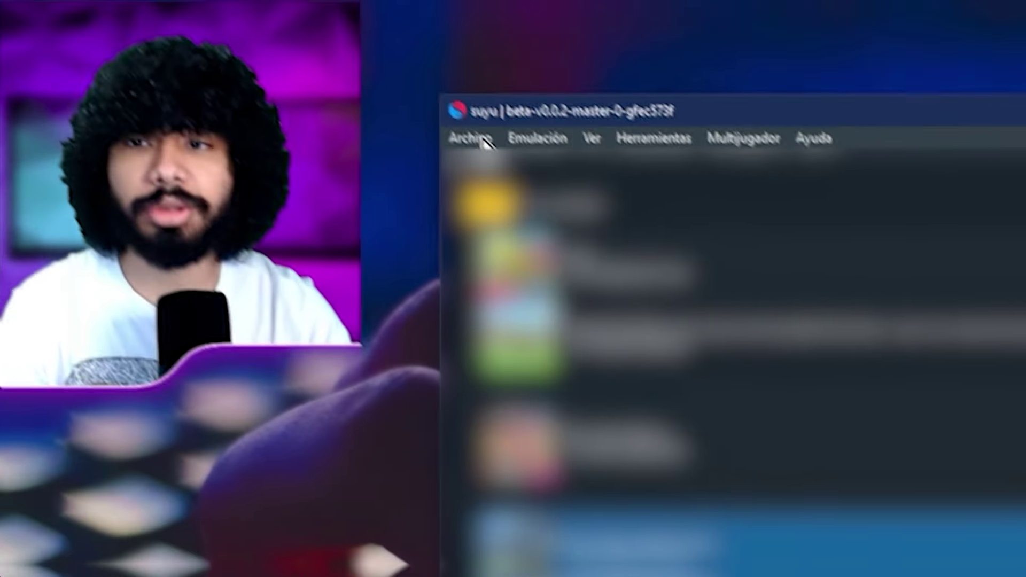
click(253, 83)
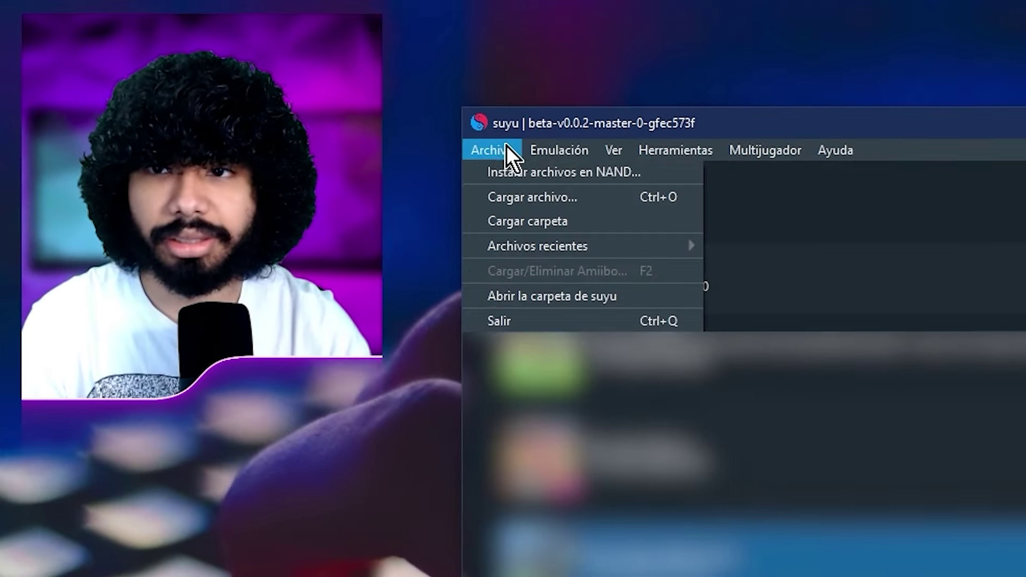
click(568, 172)
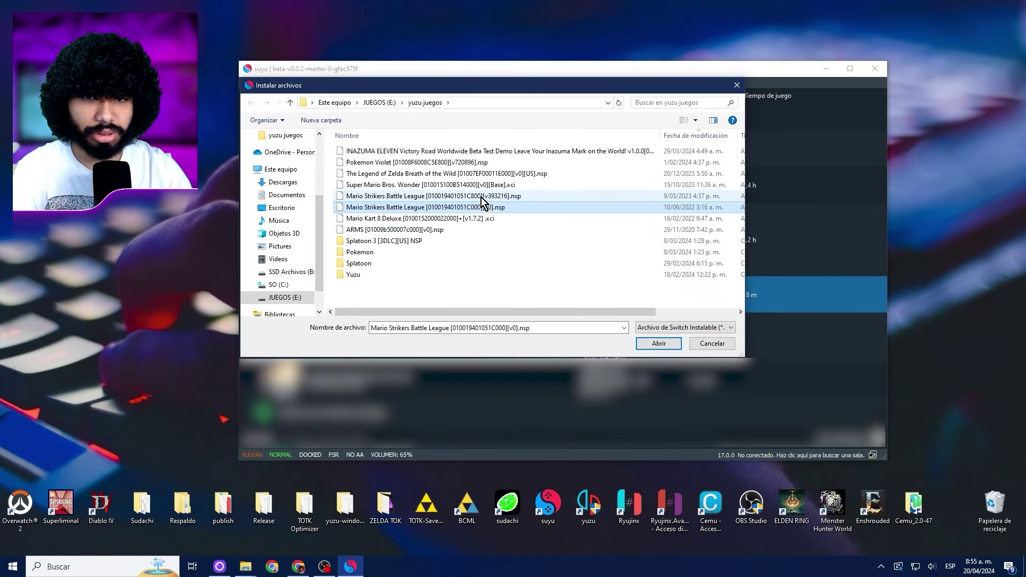
click(484, 196)
click(659, 343)
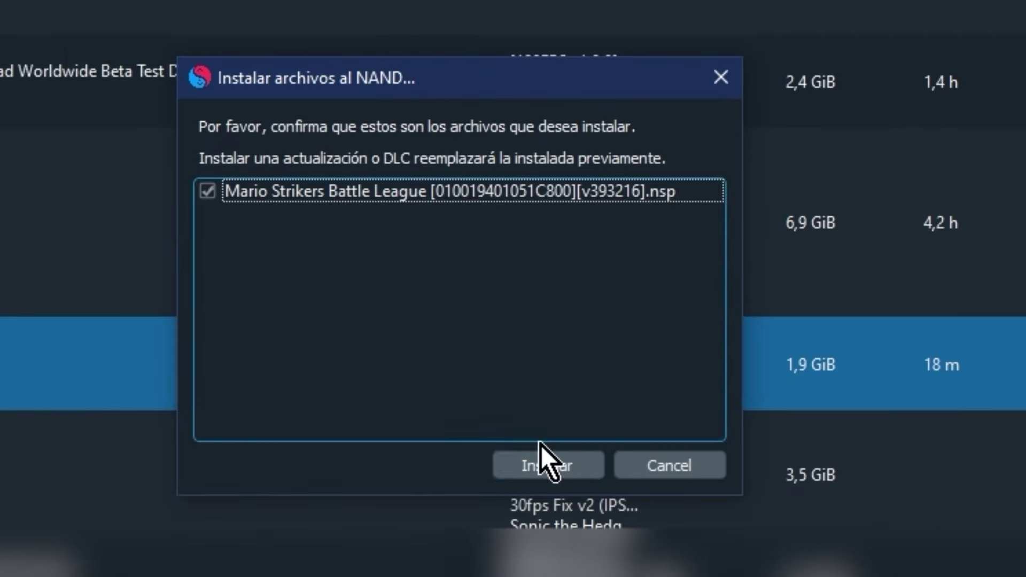
click(538, 461)
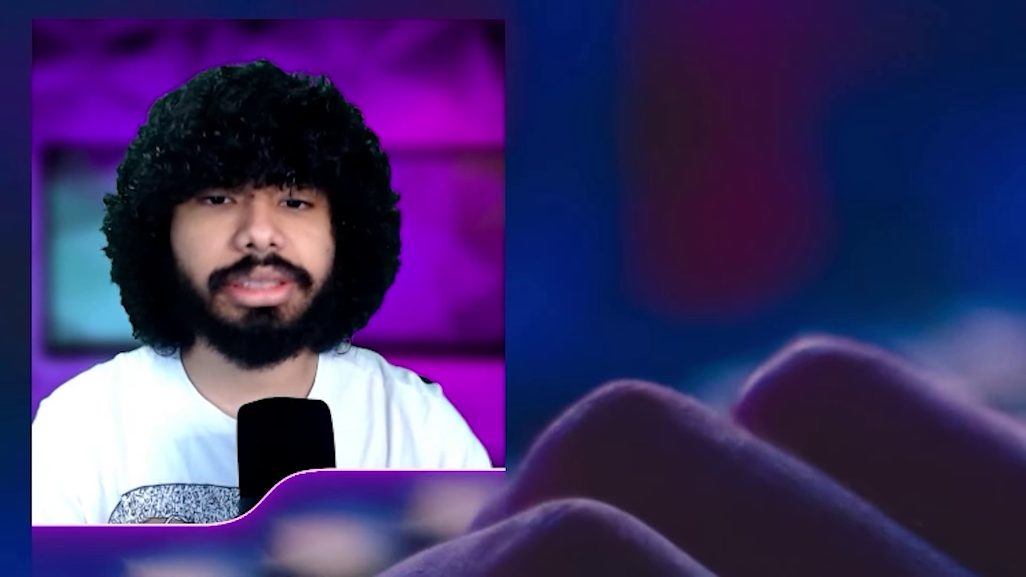
- Extract Mario_Strikers_Mods.zip onto the desktop and select the extracted [60 FPS v1.3.2] and cutscene skip - piplup folders
drag(630, 394, 528, 273)
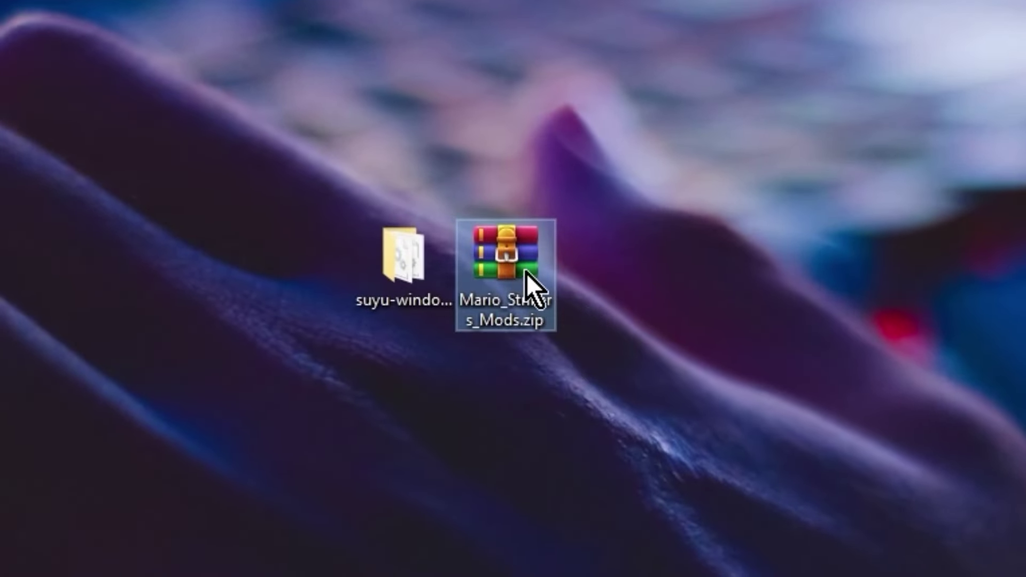
right_click(527, 270)
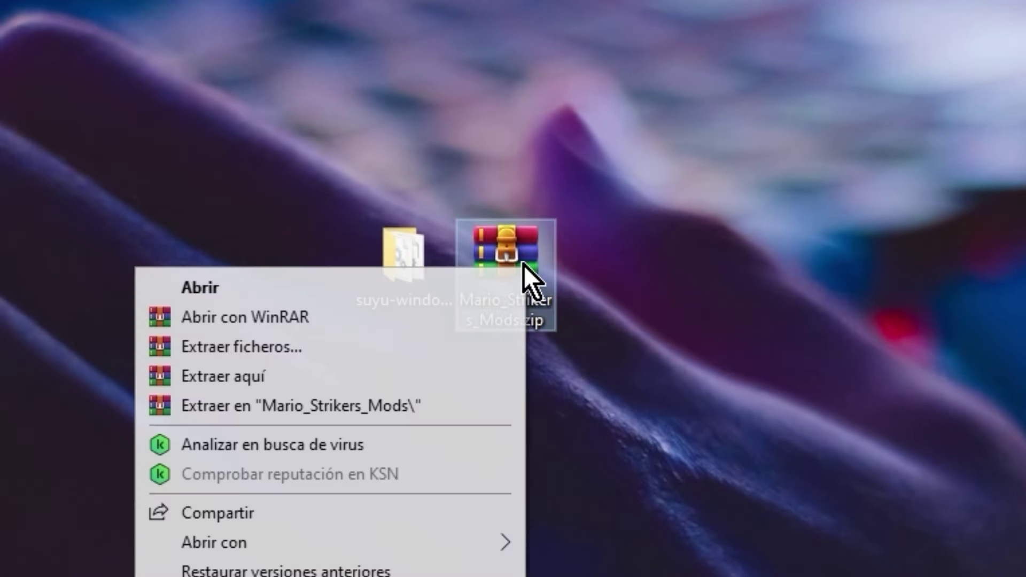
click(305, 378)
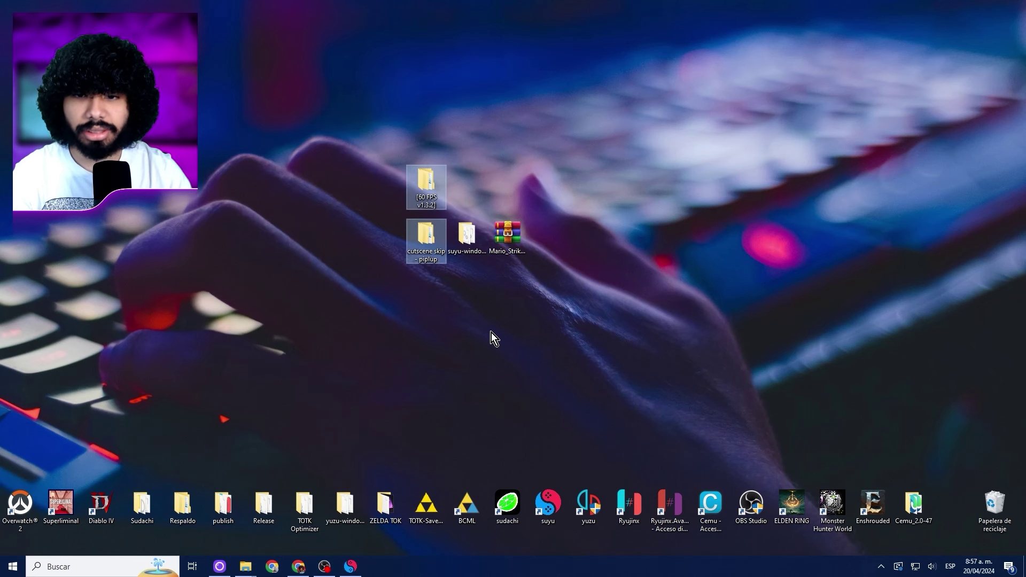
drag(423, 193, 423, 247)
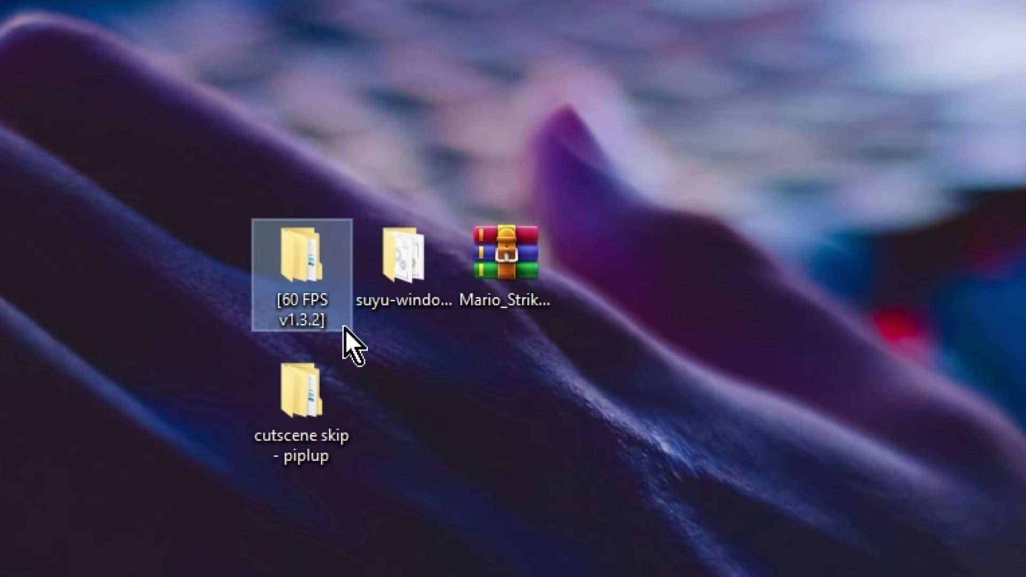
click(369, 404)
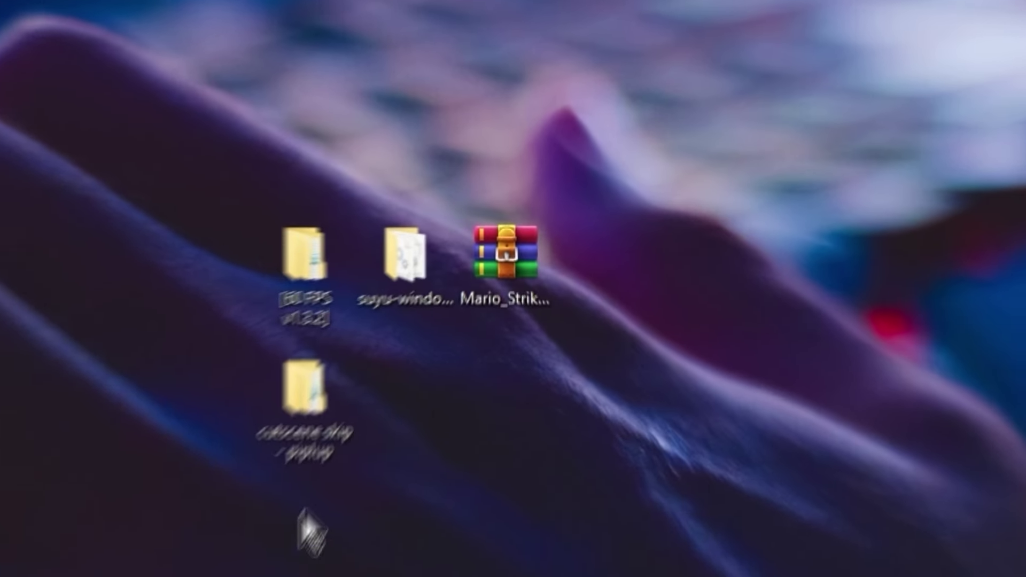
drag(309, 558, 271, 225)
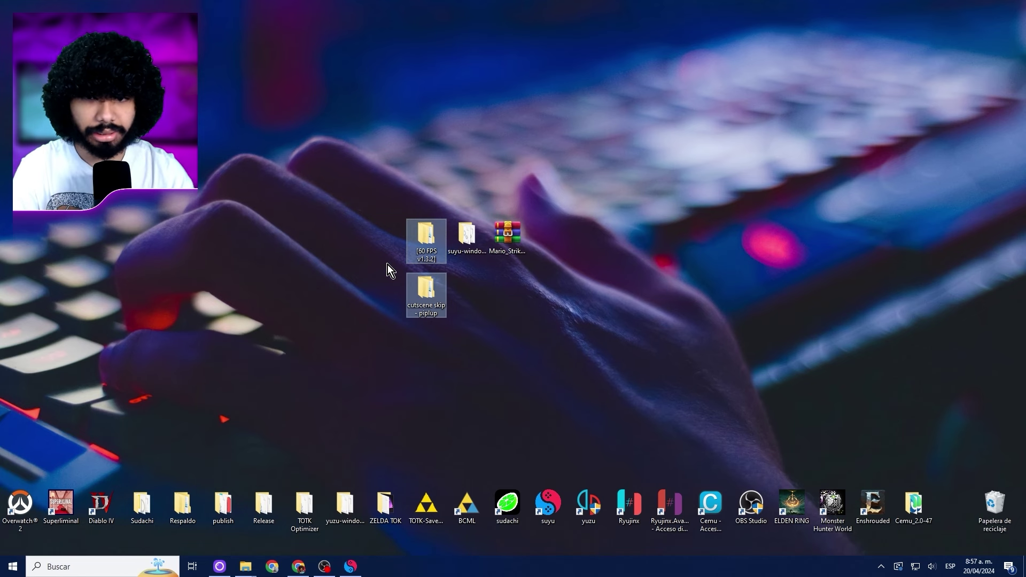
- Enable the 1.3.2 update in the highlighted game's suyu properties and paste the two mod folders into its mods folder
click(350, 566)
right_click(453, 299)
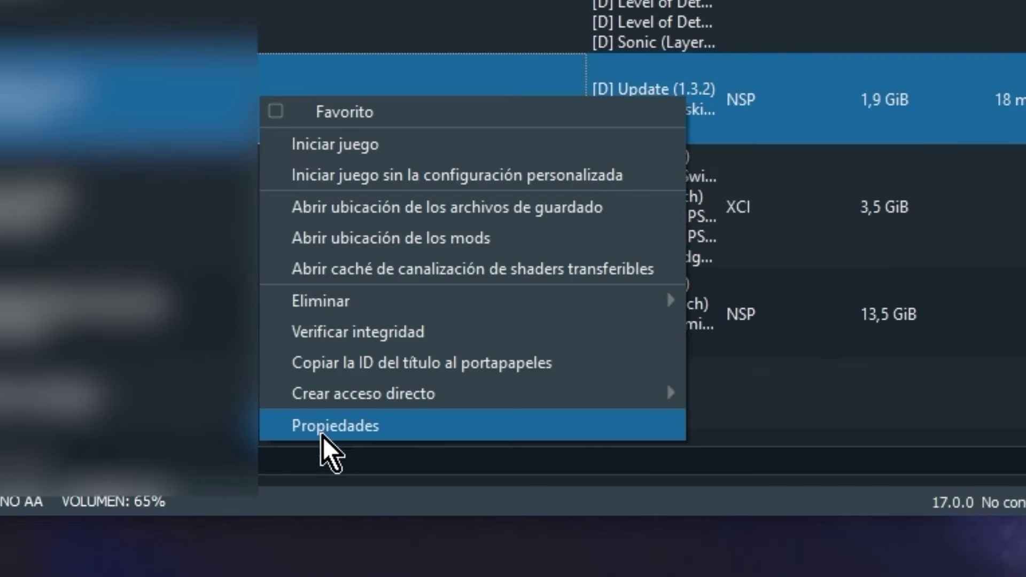
click(484, 430)
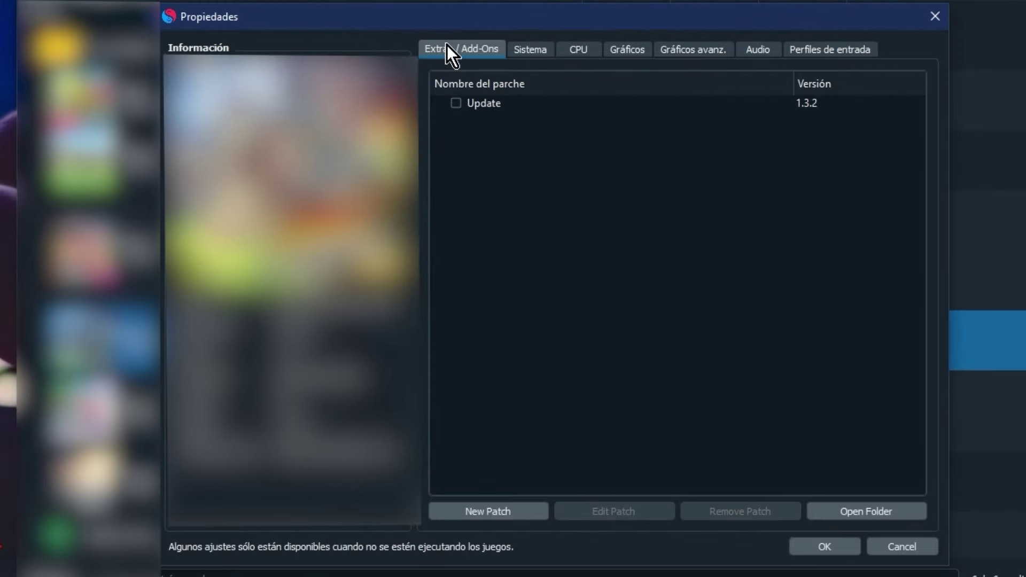
click(470, 104)
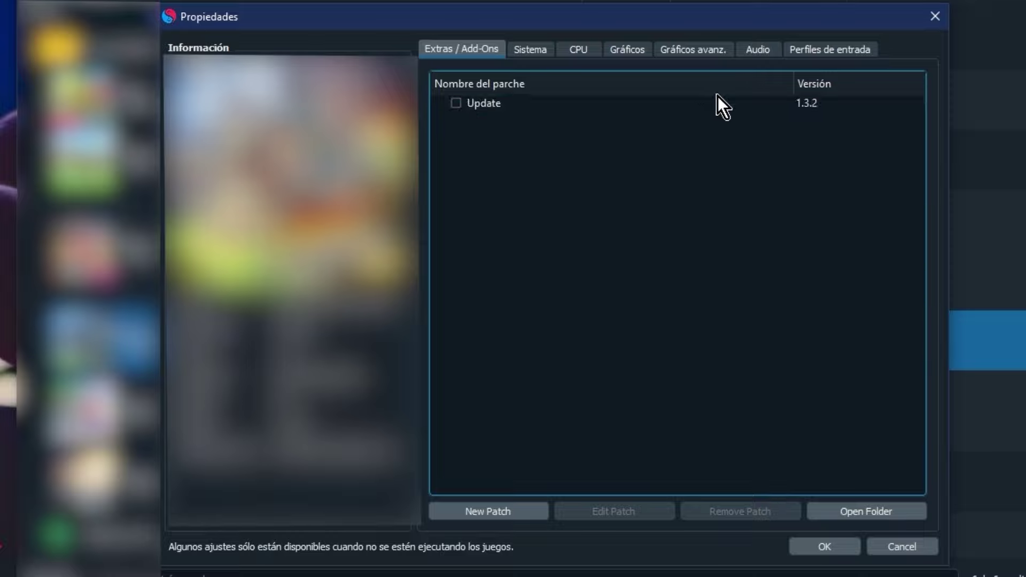
click(456, 103)
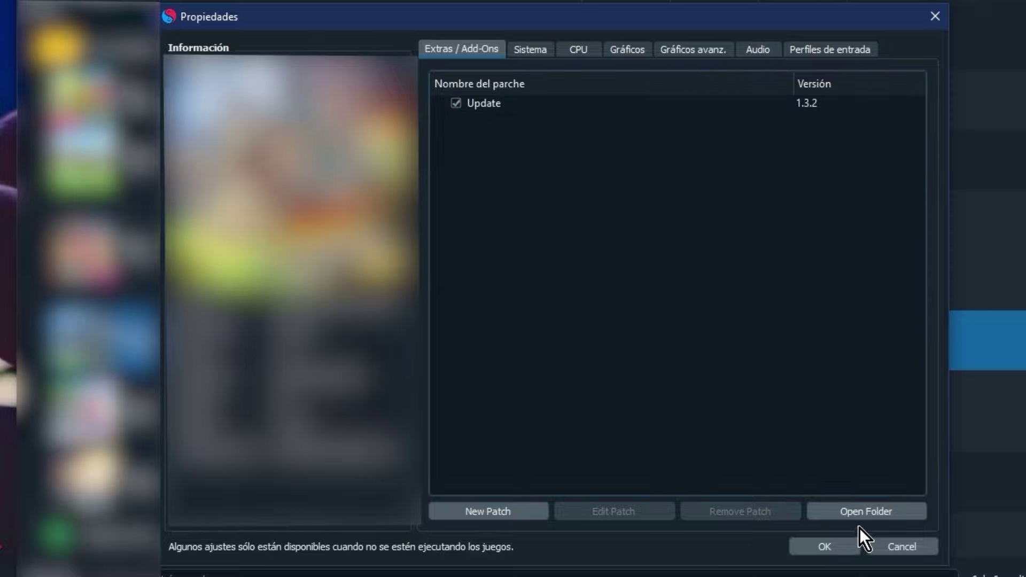
click(847, 512)
key(ctrl+v)
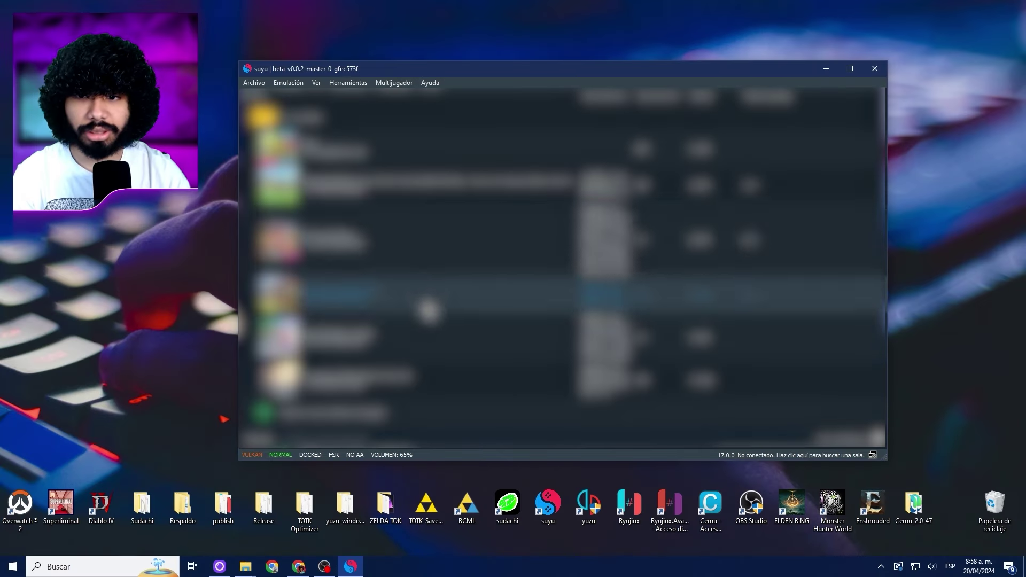
- Reopen the game's properties and check the update and both mods in its add-ons list
right_click(483, 306)
click(531, 434)
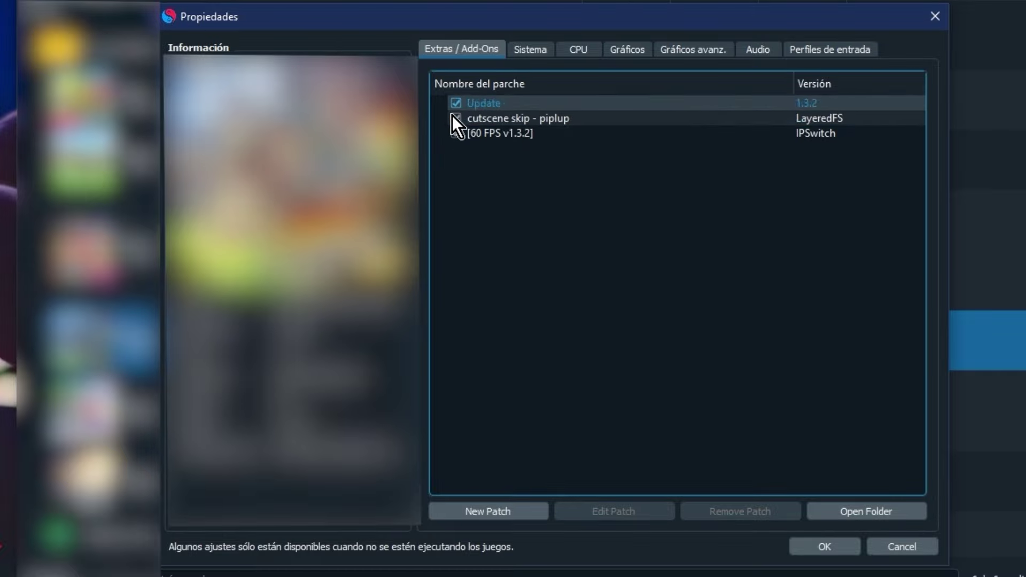
click(455, 118)
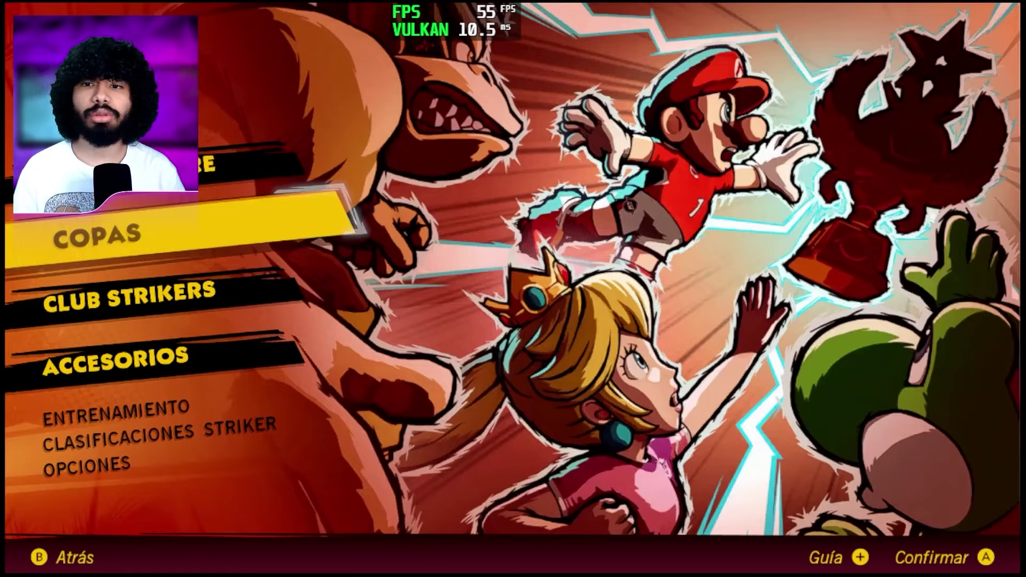
key(Down)
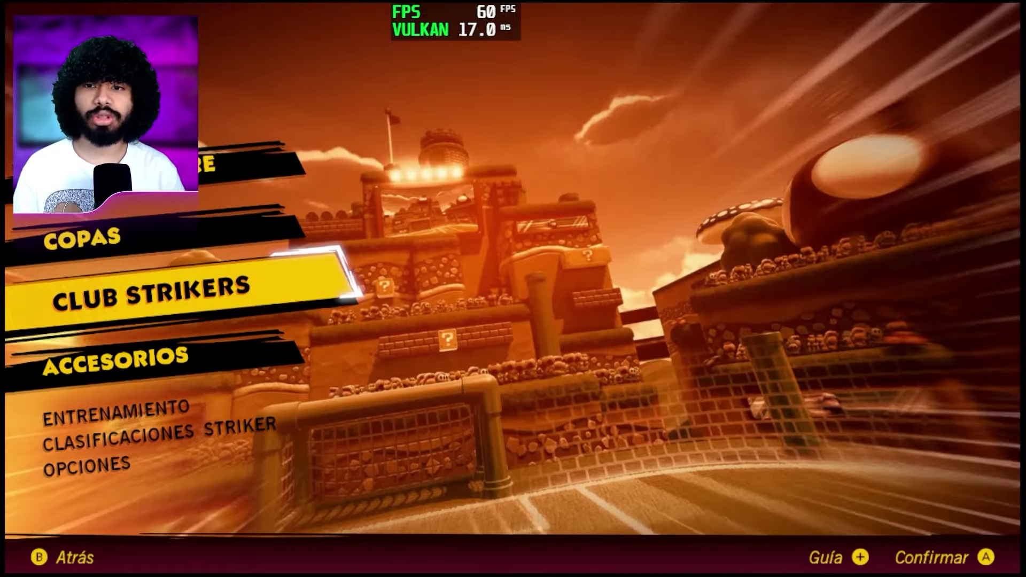
key(Up)
key(Up)
key(Down)
key(Down)
key(Up)
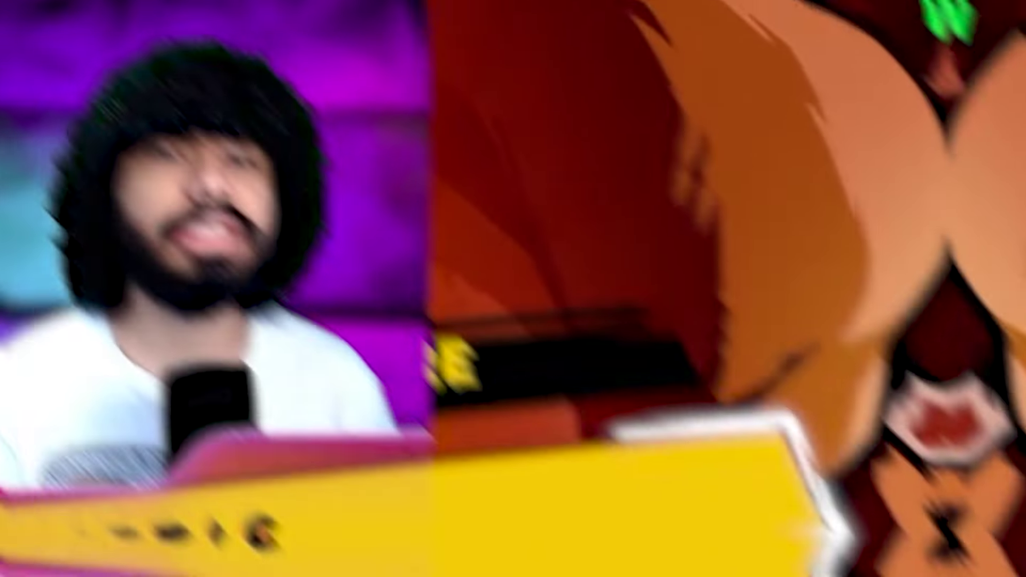
key(Down)
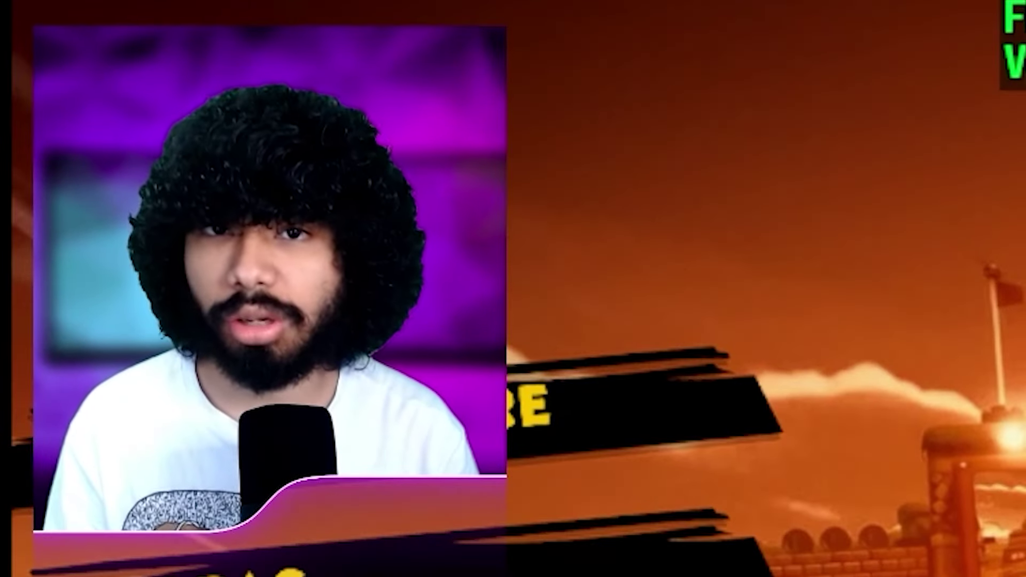
key(Up)
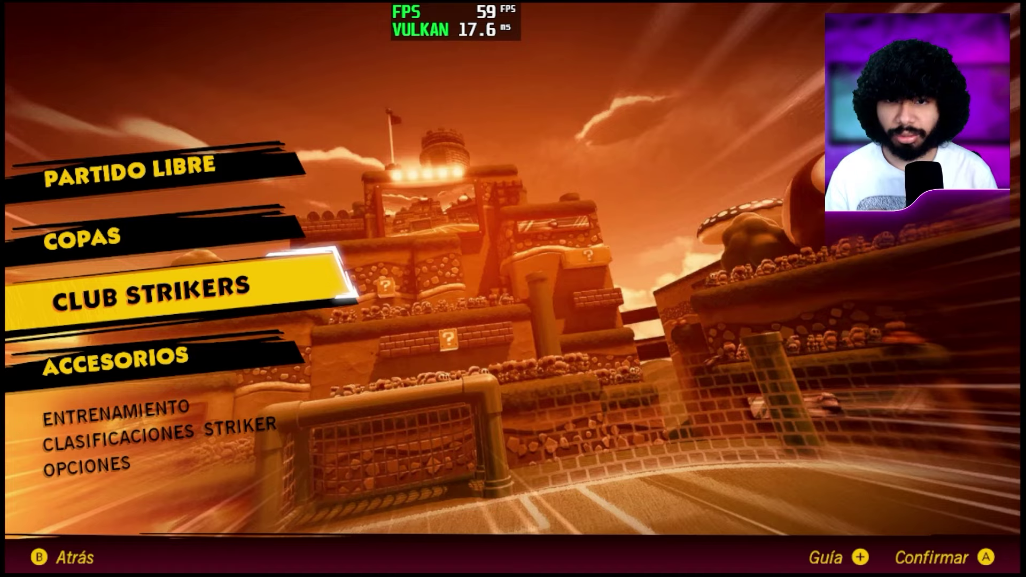
key(Up)
key(Down)
key(Up)
key(Down)
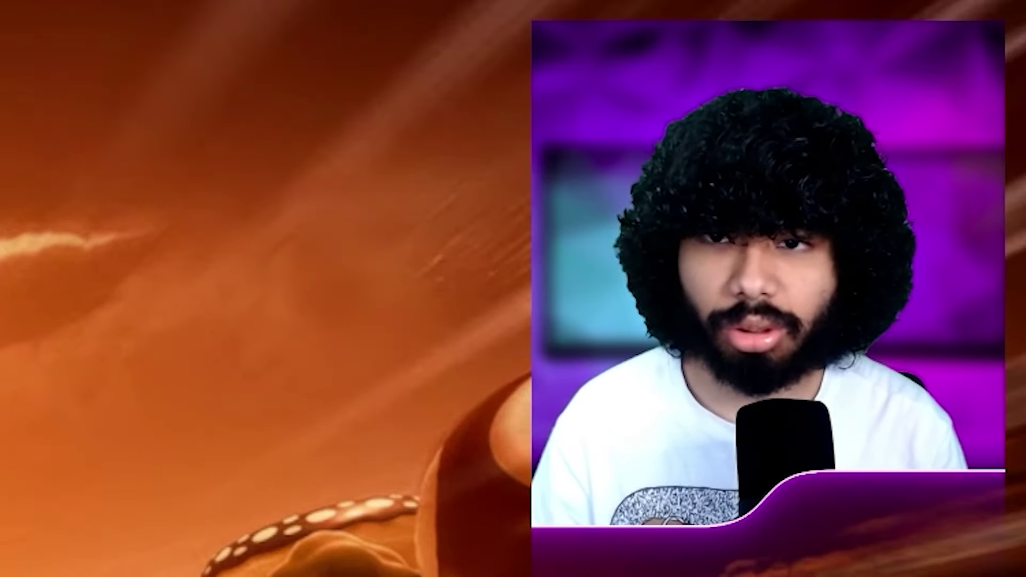
- Choose Partido Libre in the game's main menu, go to local wireless play and join the listed room
key(Up)
key(Up)
key(Return)
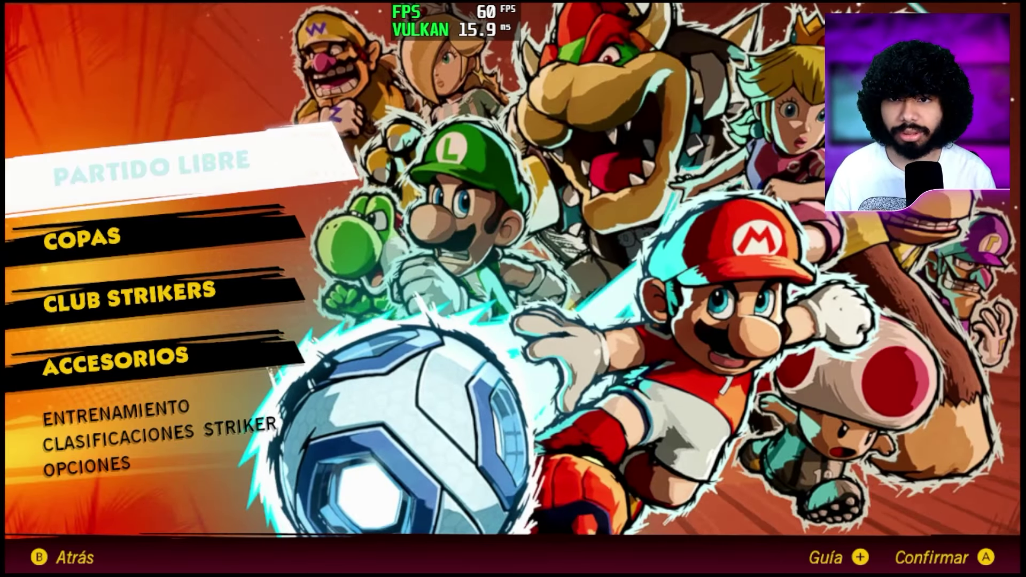
key(Return)
key(Down)
key(Return)
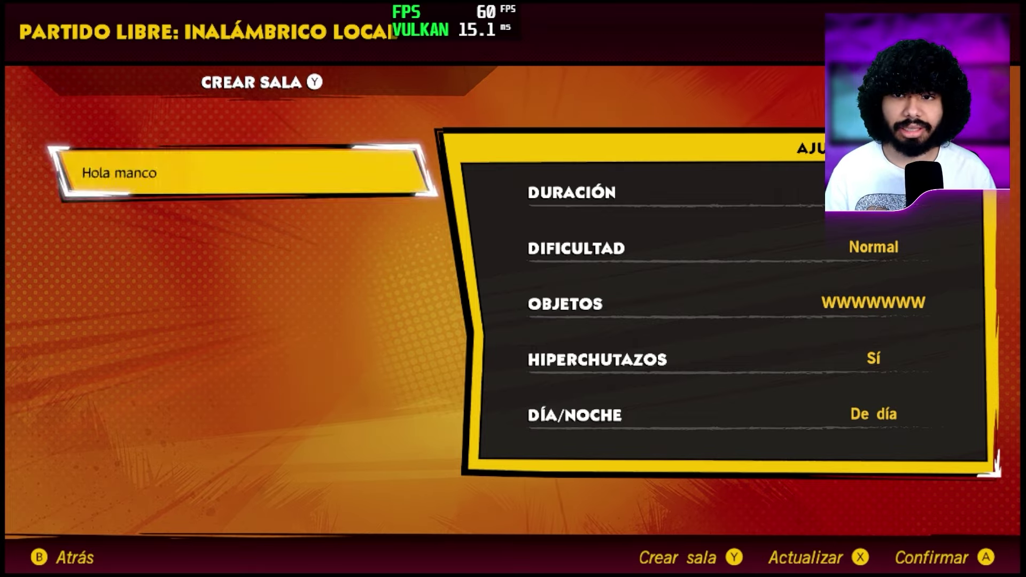
key(Return)
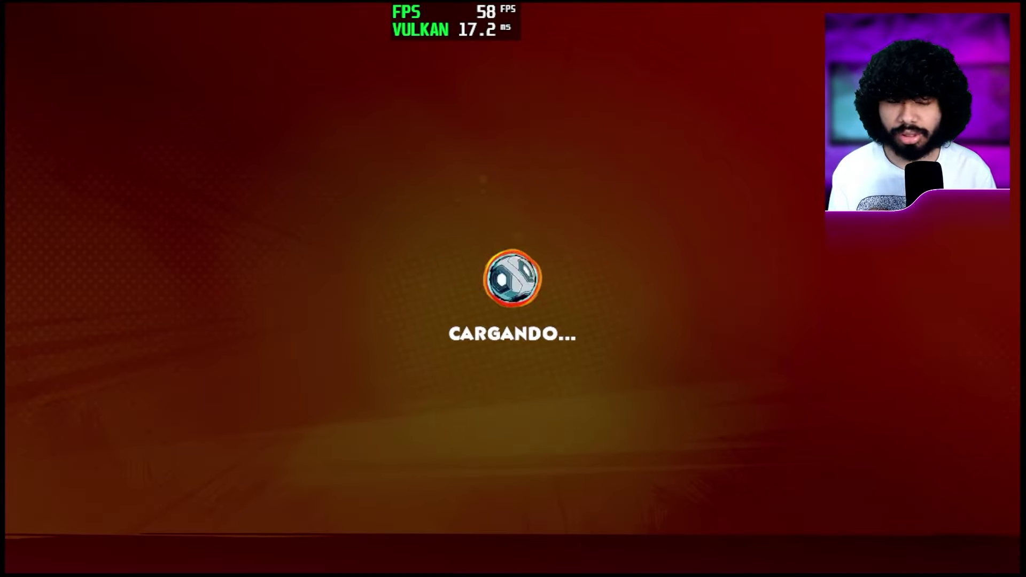